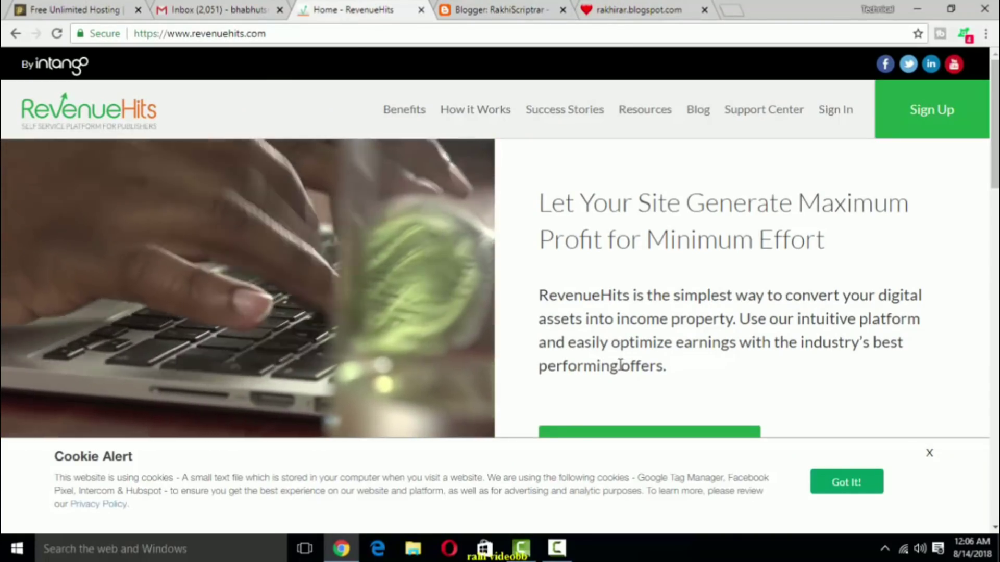
- Dismiss the home page's cookie notice and open the publisher registration form to examine its required fields
click(929, 454)
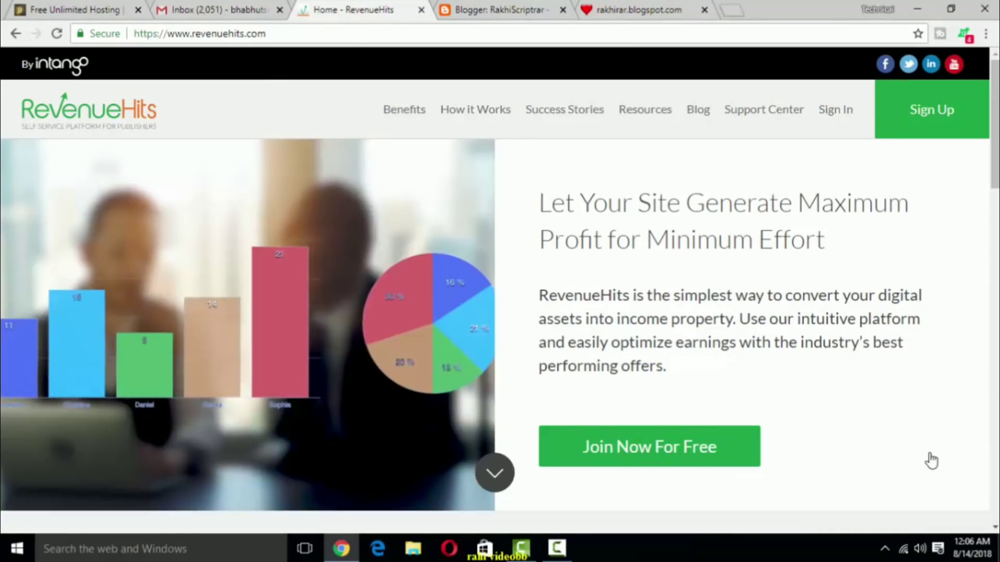
scroll(716, 295, down, 2)
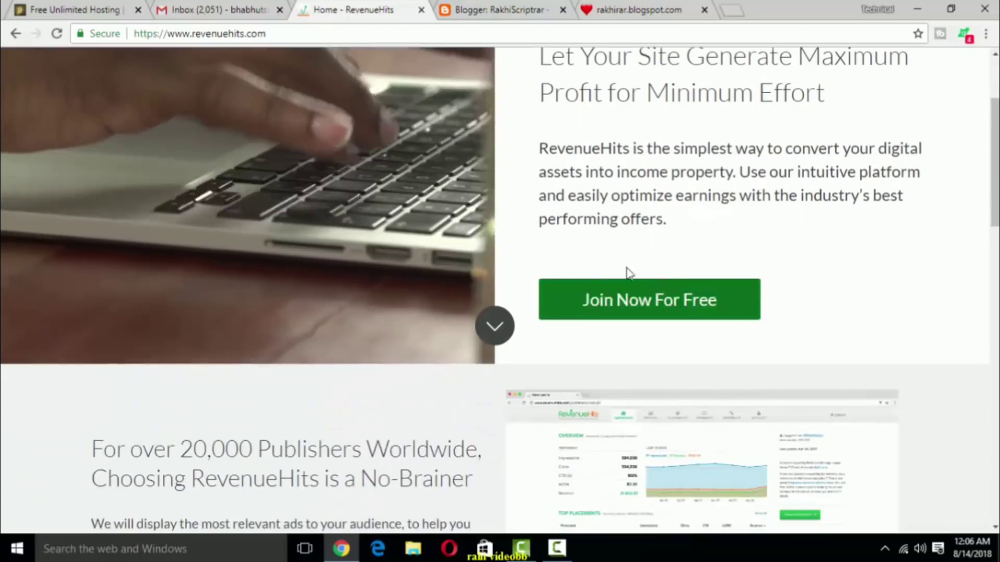
click(636, 307)
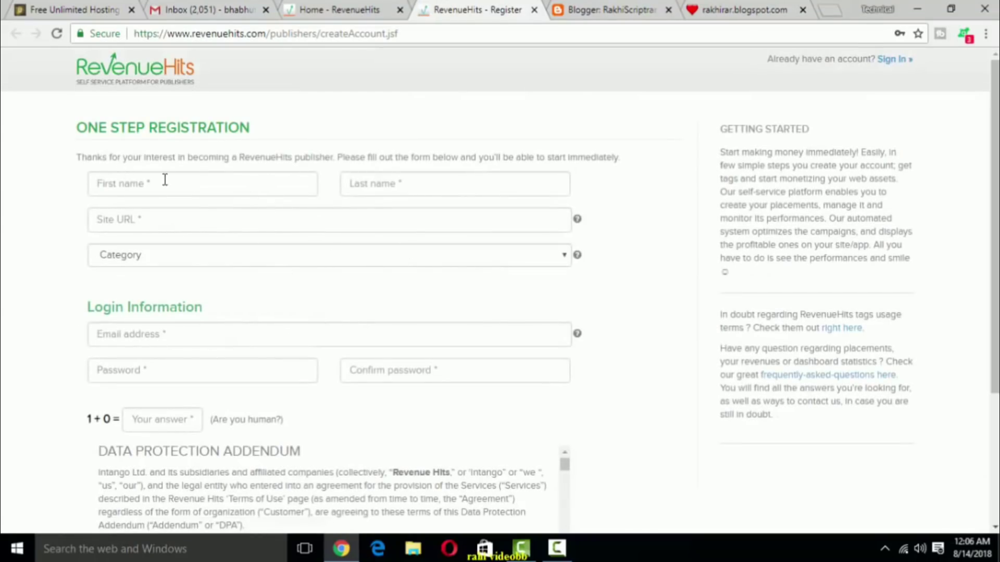
scroll(285, 313, down, 3)
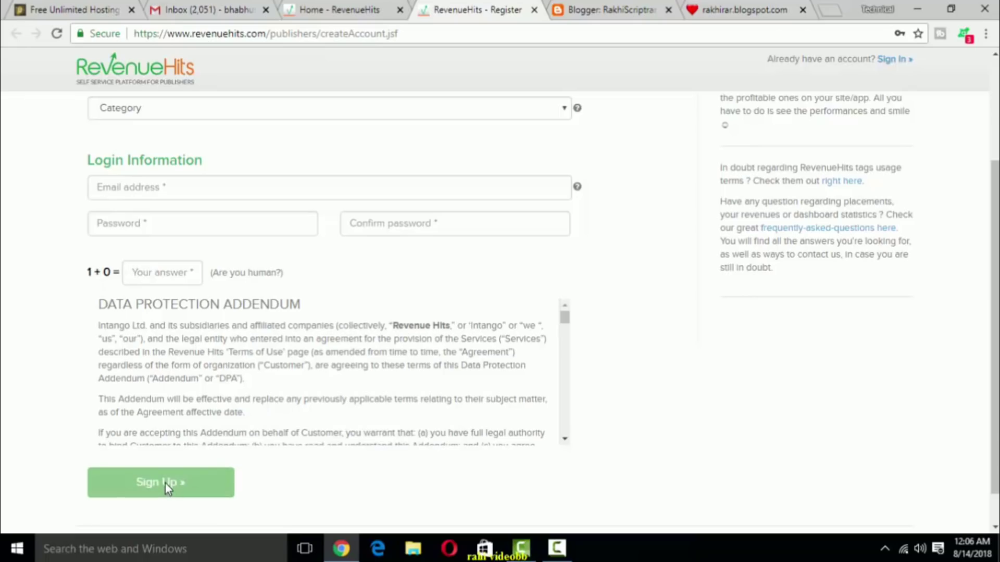
scroll(165, 483, up, 3)
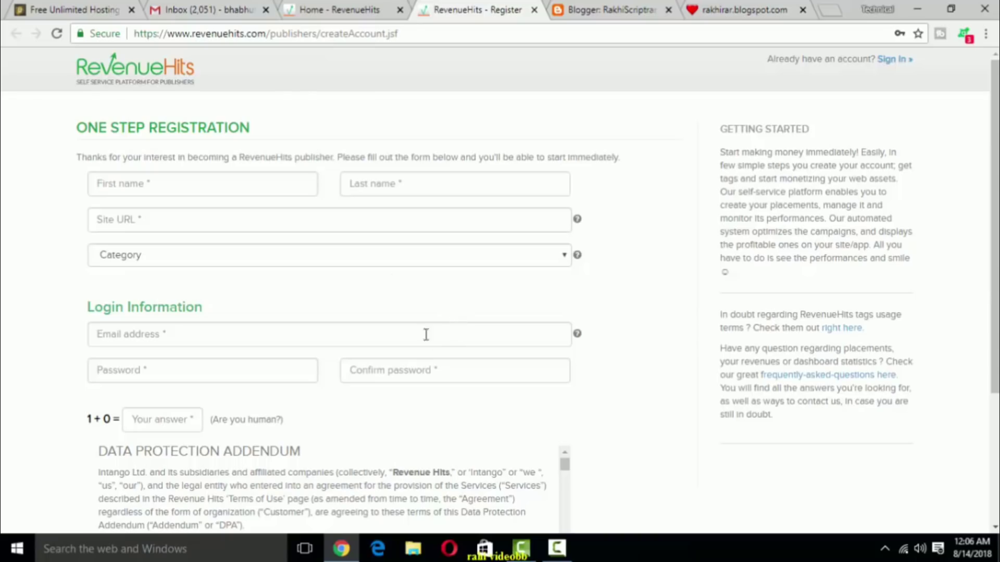
- Switch to the Gmail inbox and look through the received messages
click(176, 11)
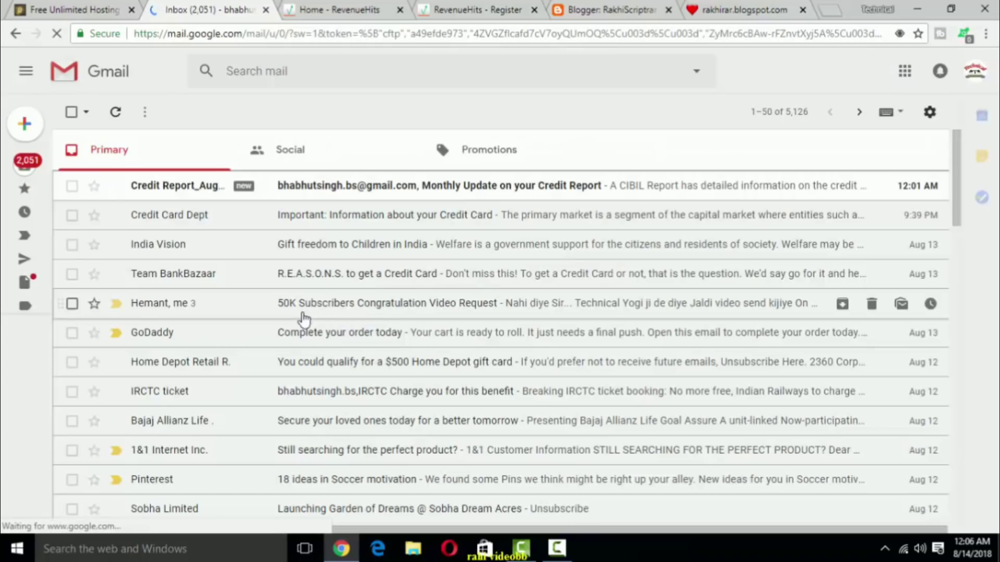
scroll(417, 314, down, 5)
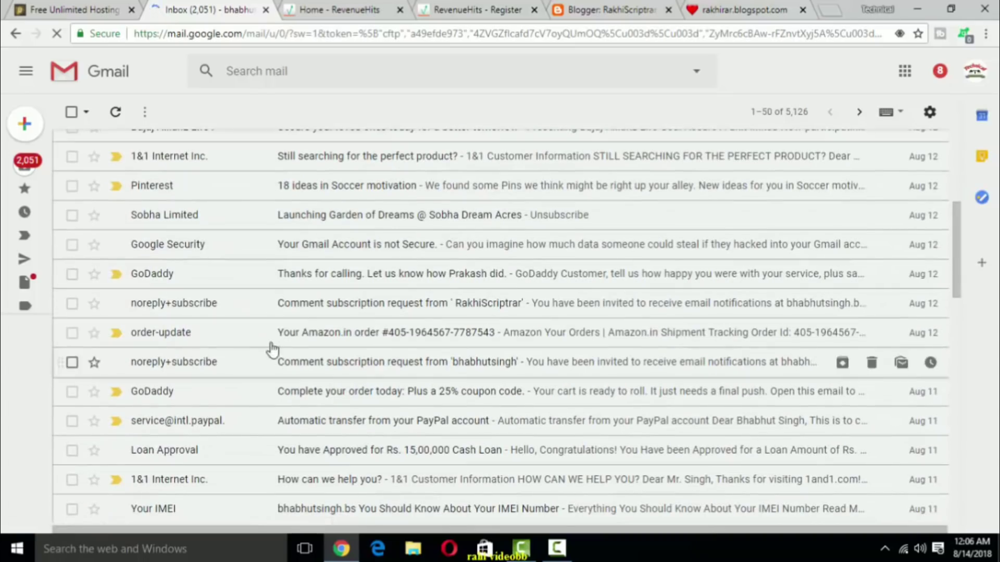
scroll(239, 357, down, 3)
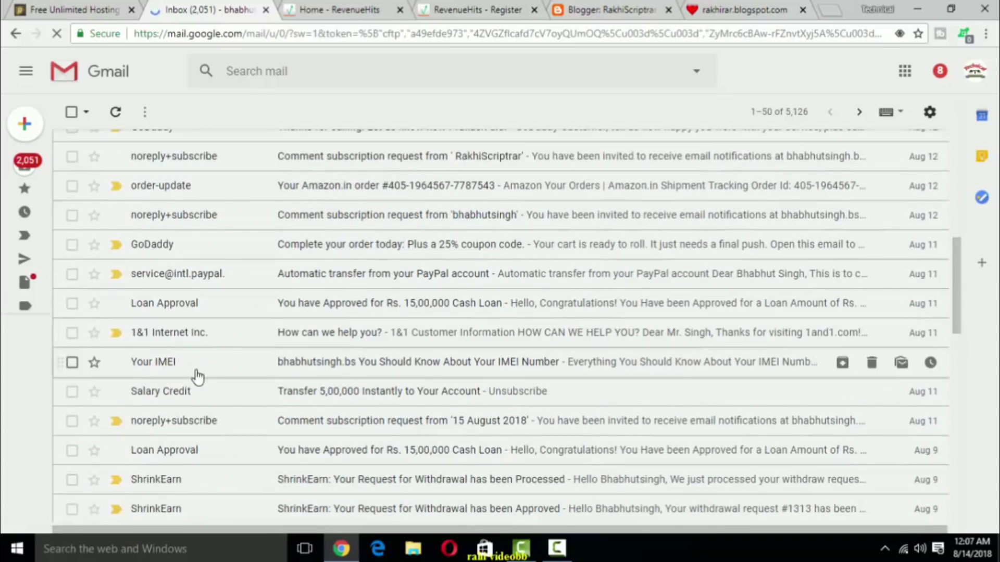
scroll(198, 372, down, 3)
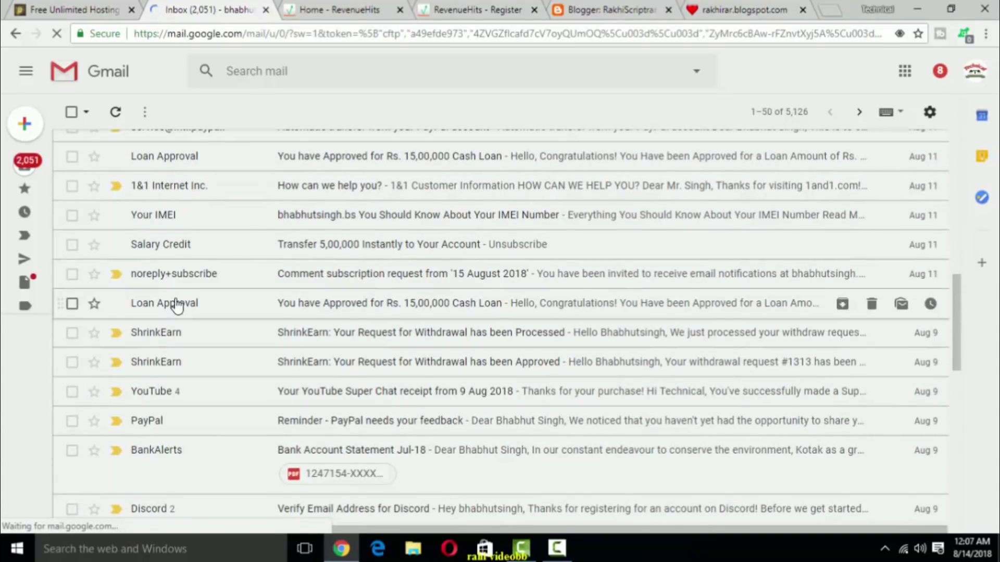
scroll(178, 306, down, 2)
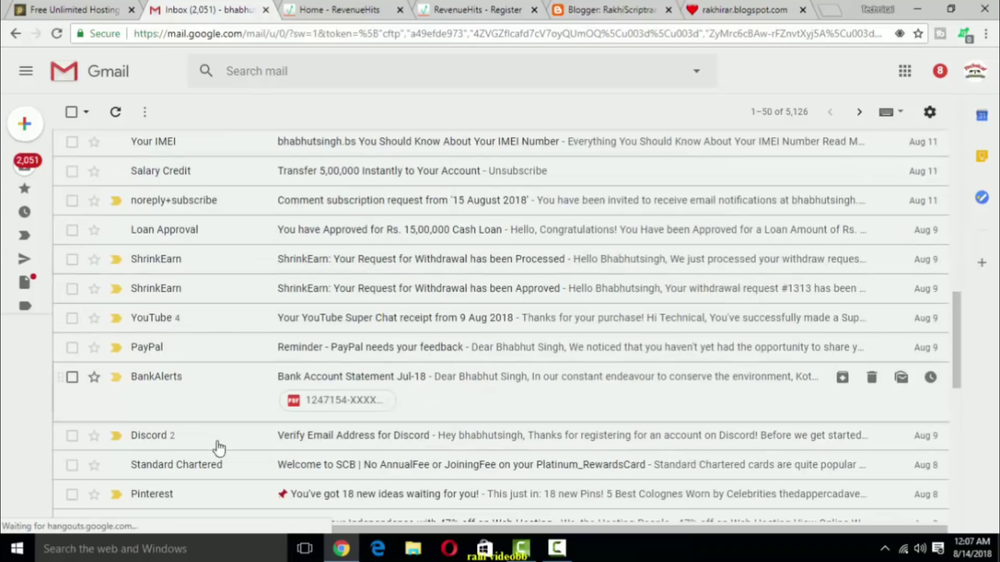
scroll(203, 462, up, 10)
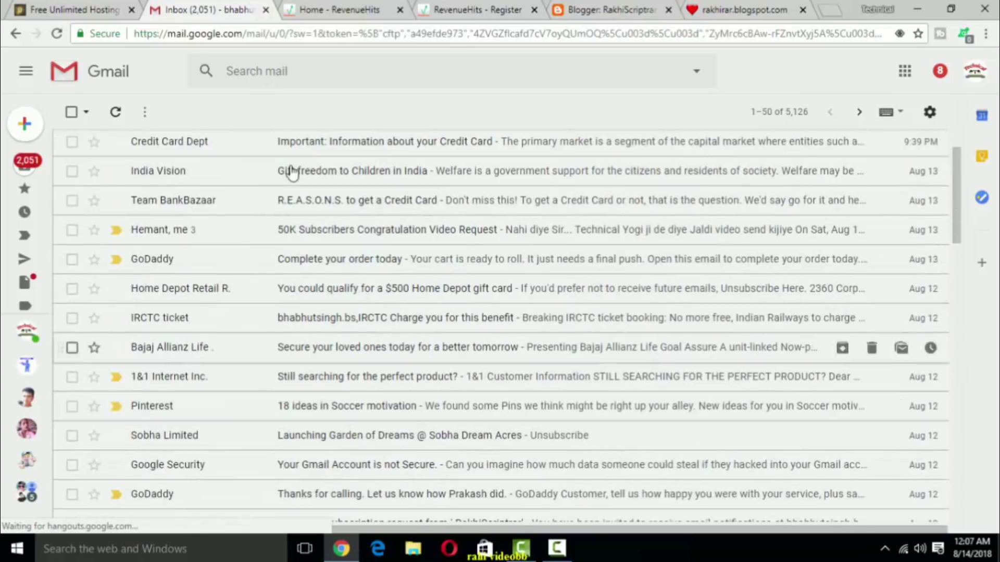
- Return to RevenueHits and sign in to the existing publisher account with the prefilled credentials
click(339, 12)
scroll(626, 367, up, 3)
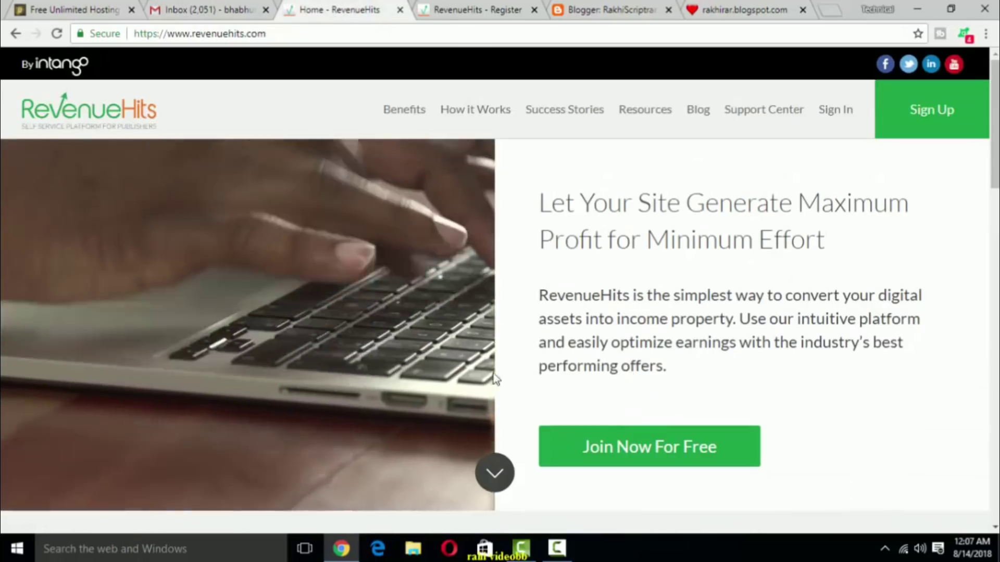
click(896, 109)
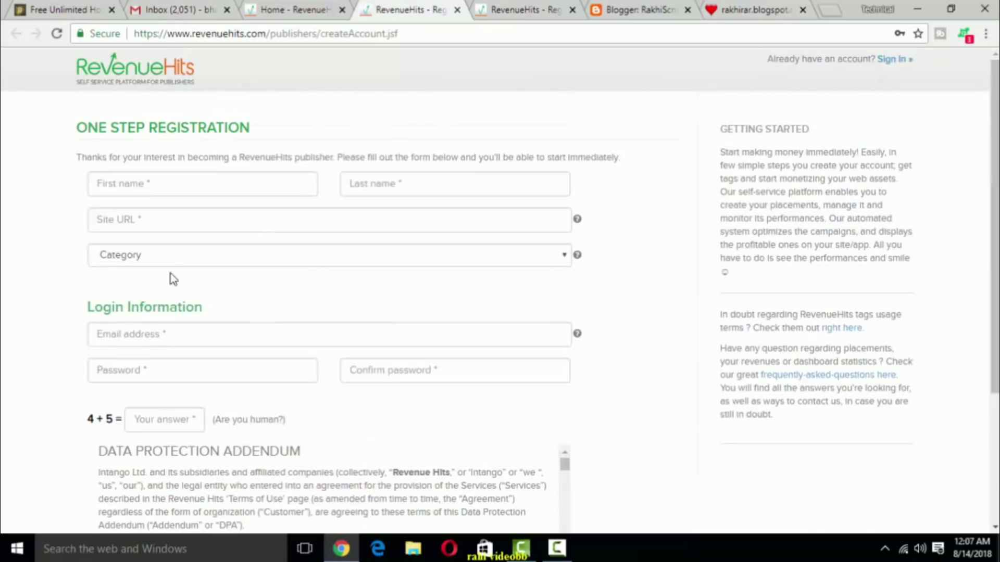
click(884, 60)
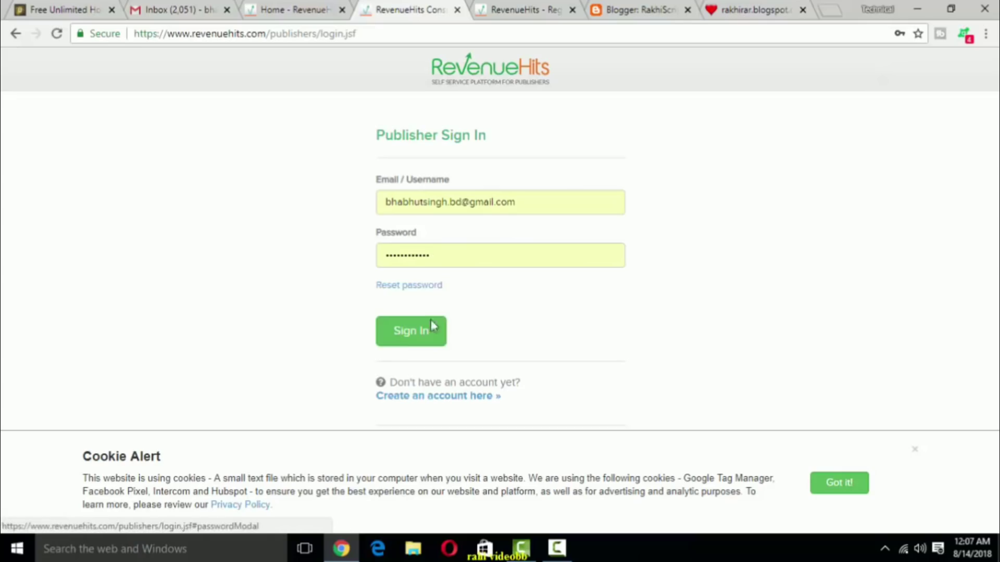
click(403, 333)
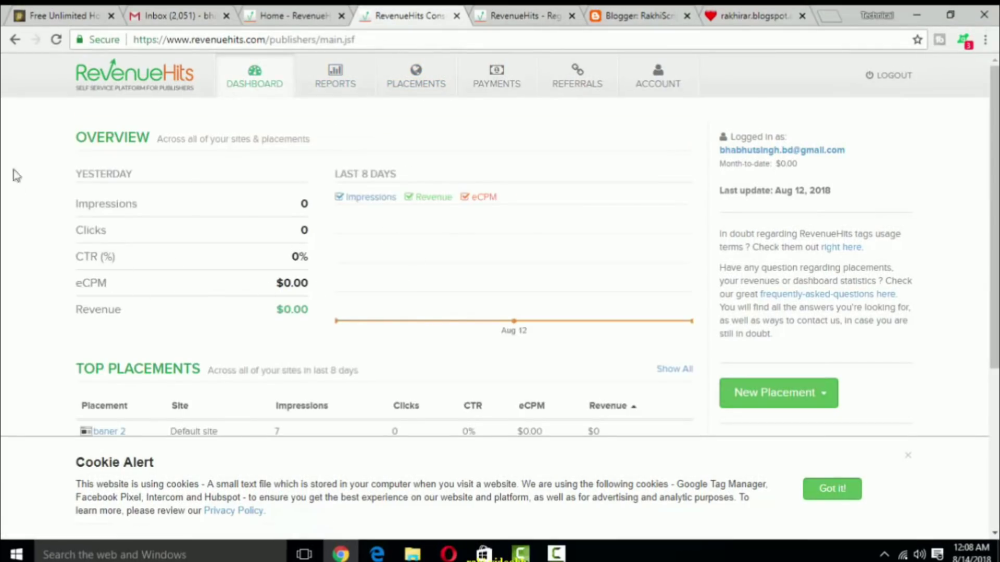
- Examine the dashboard's overview statistics and the top placements of the last 8 days
scroll(338, 281, down, 5)
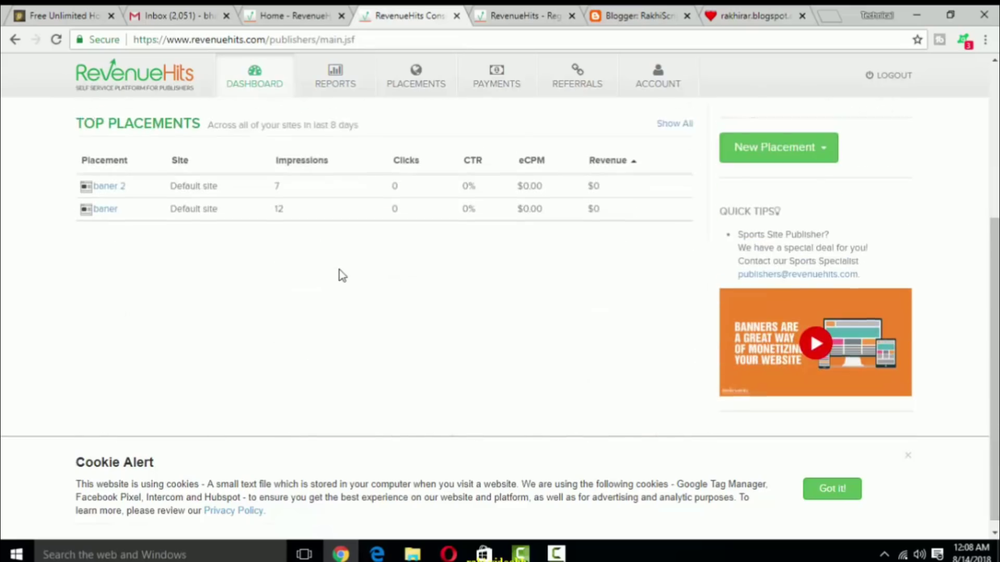
scroll(342, 271, up, 5)
scroll(341, 269, down, 4)
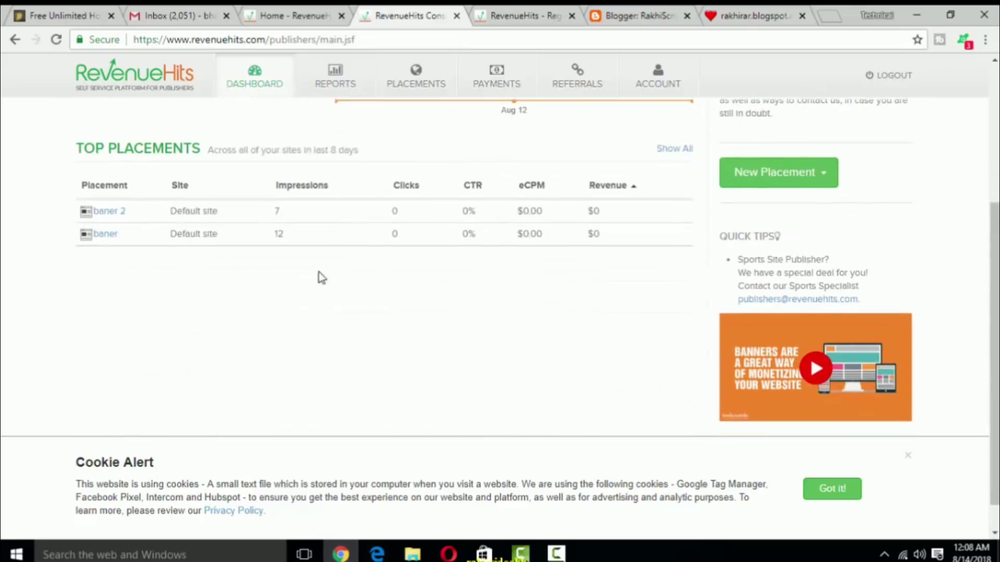
scroll(290, 239, up, 5)
- Open the account info and examine the profile details
click(417, 68)
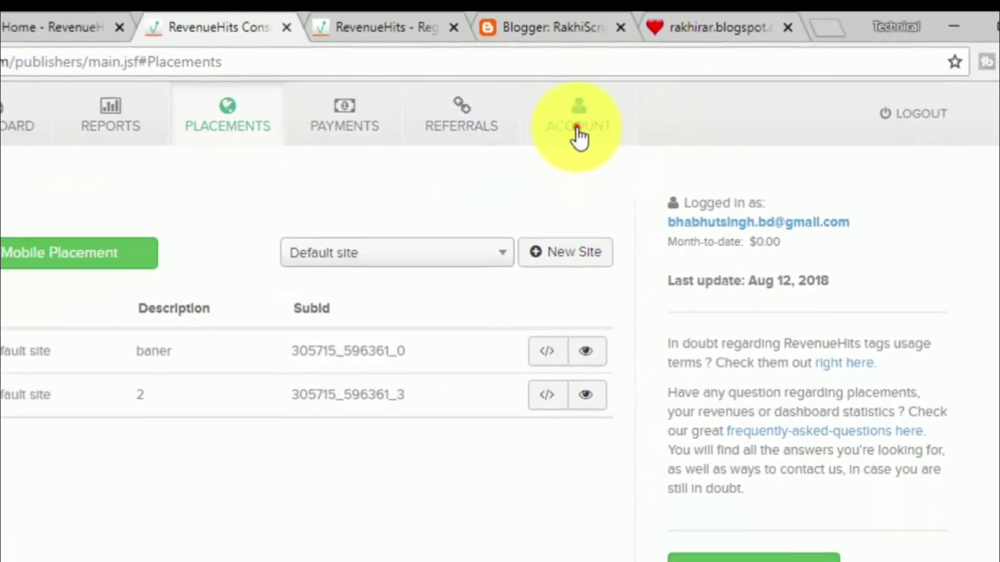
click(499, 159)
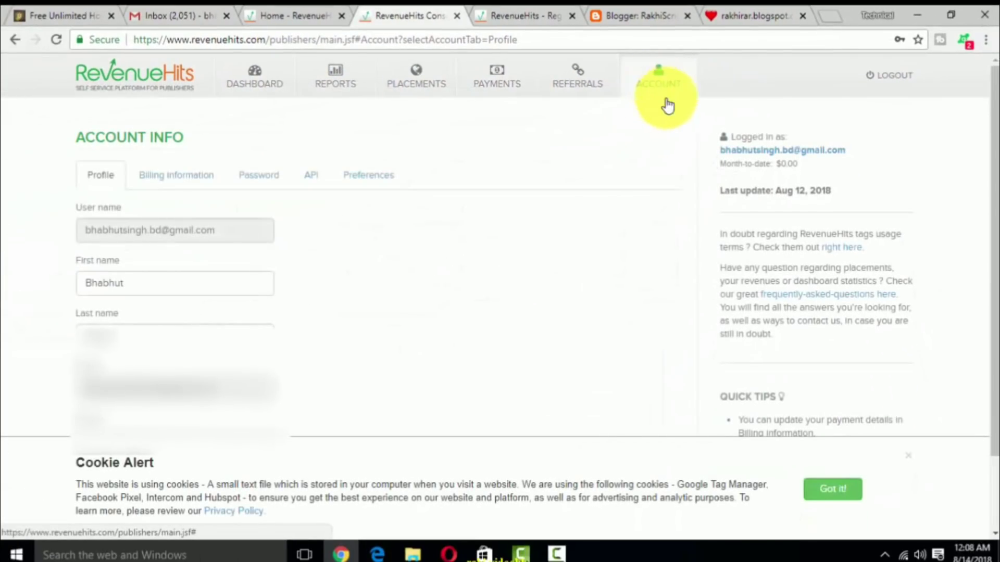
scroll(185, 211, down, 2)
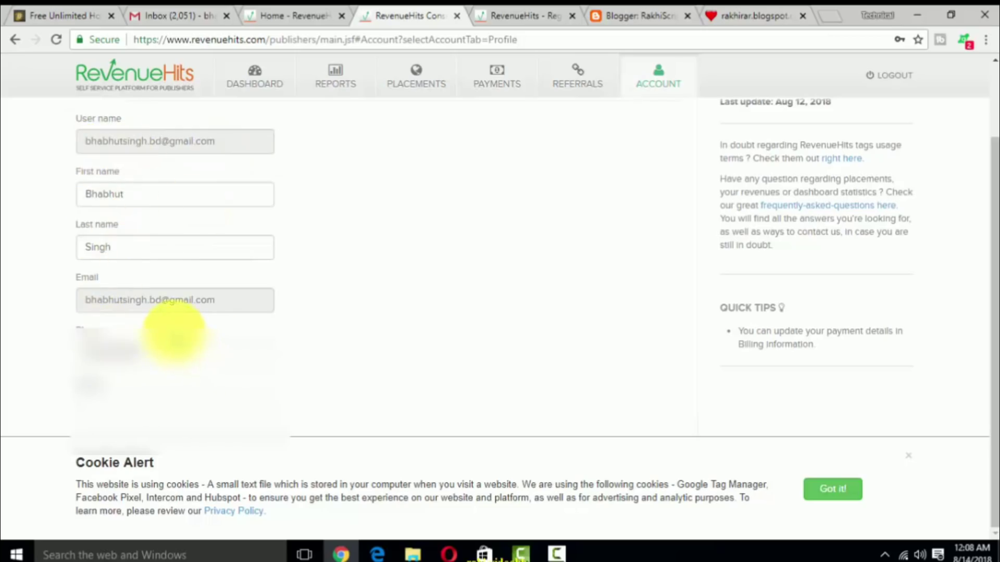
scroll(256, 351, up, 2)
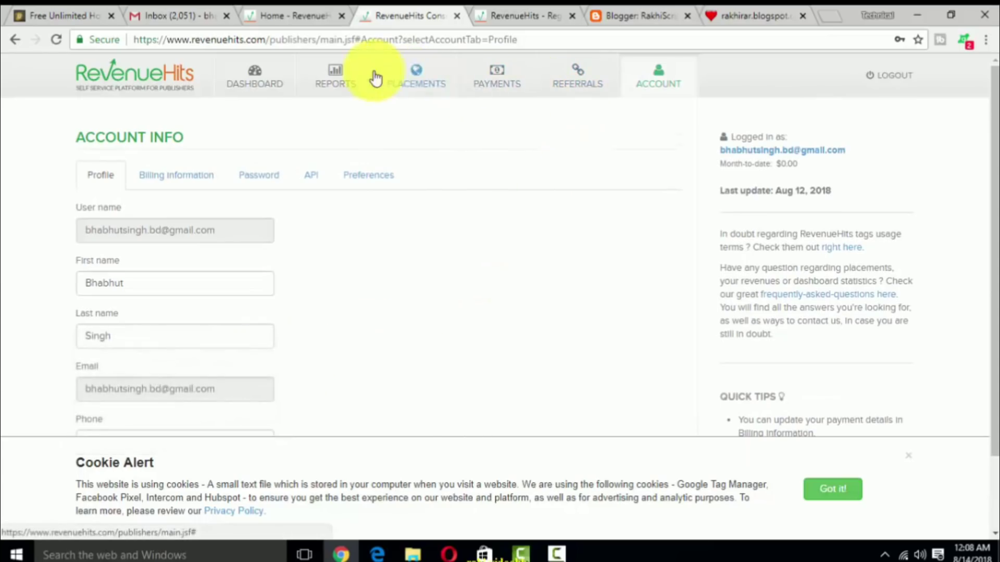
- Start a new placement of type Banner from the My Placements list
click(414, 85)
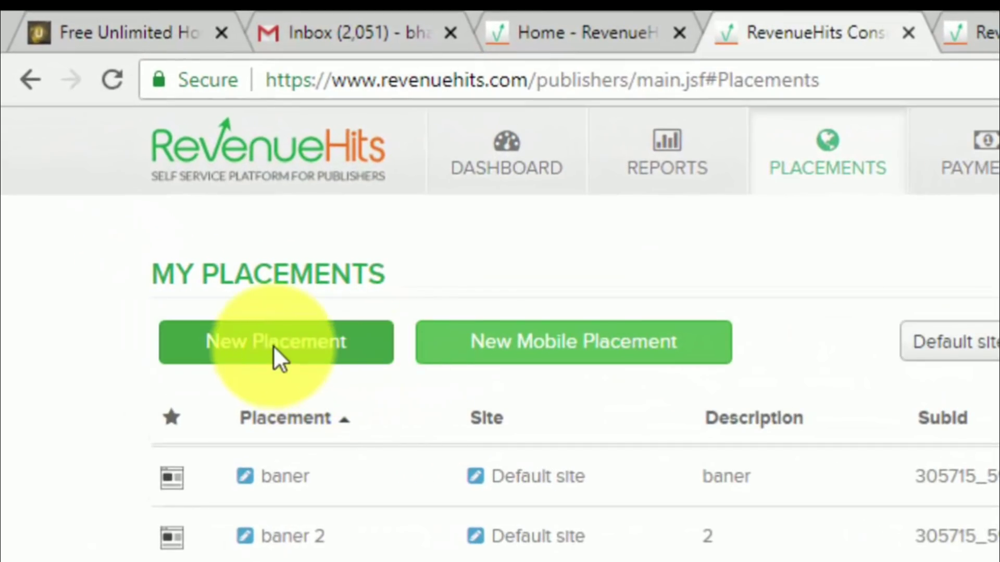
click(267, 342)
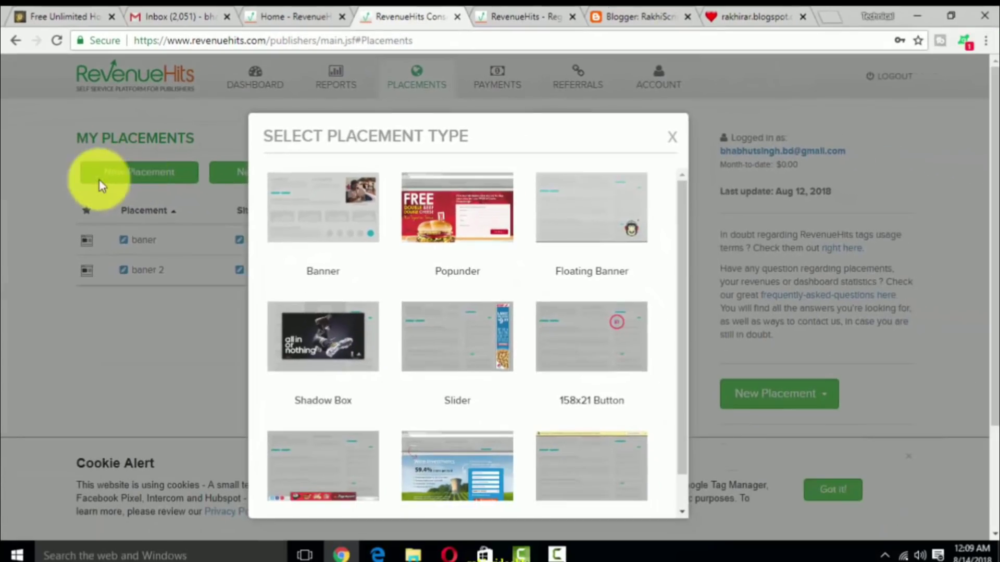
scroll(352, 261, down, 1)
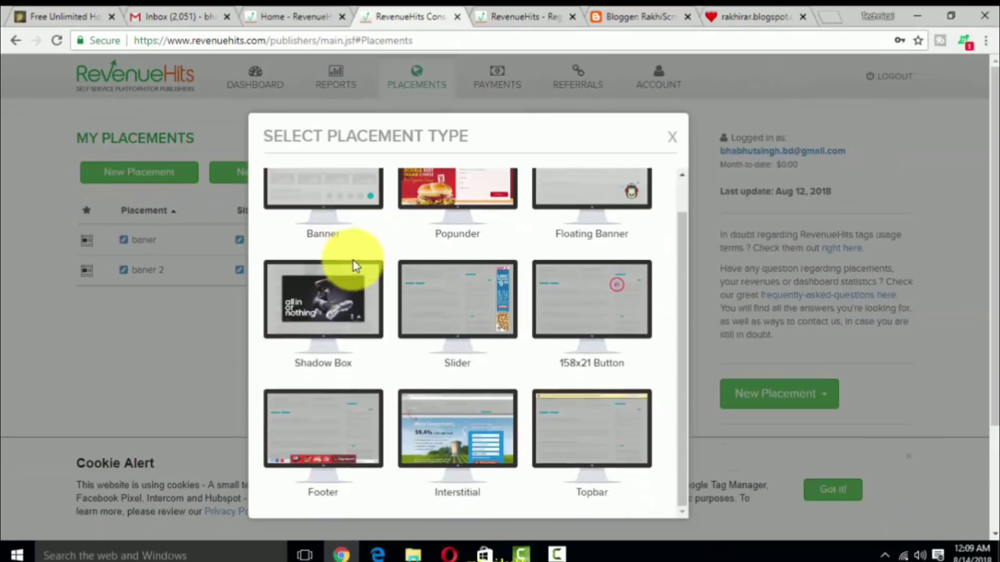
scroll(353, 260, up, 1)
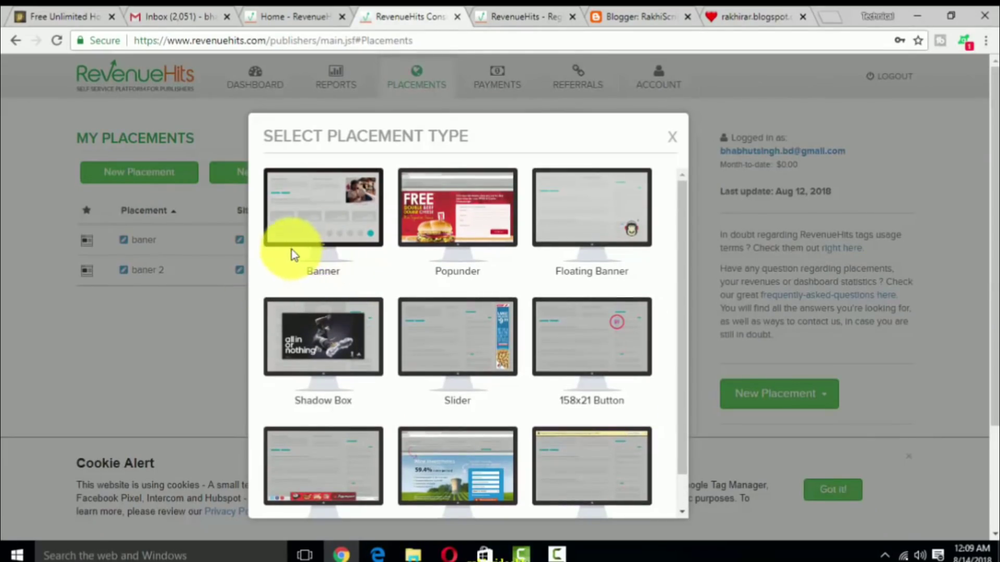
drag(254, 148, 394, 271)
click(318, 221)
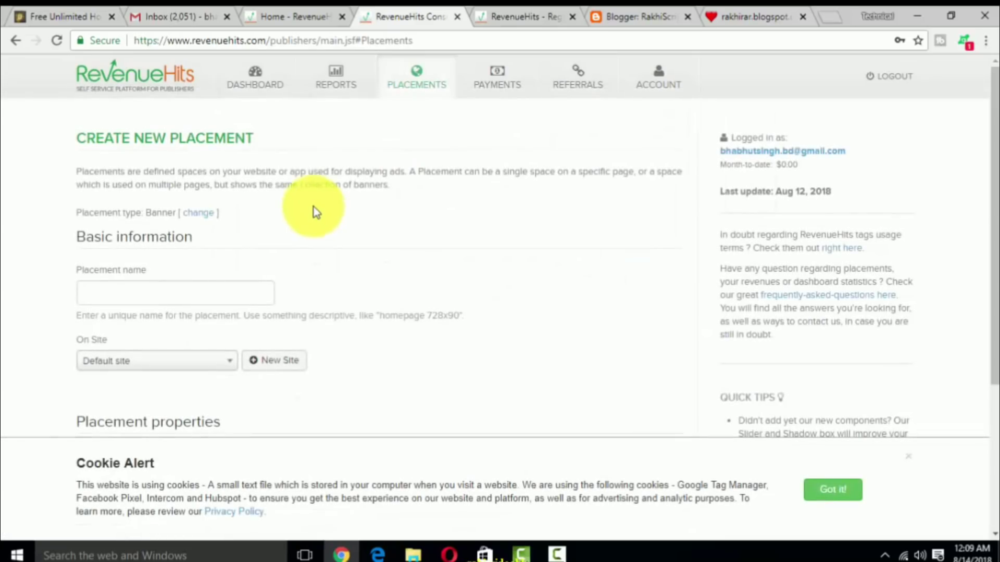
- Enter "baner 3" as the name of the new banner placement
scroll(199, 291, down, 3)
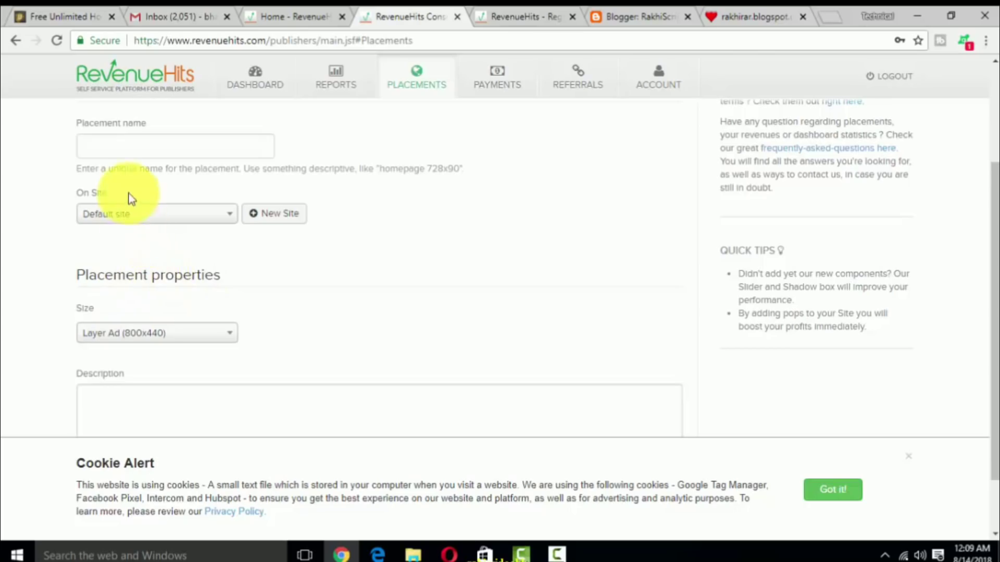
scroll(156, 241, up, 2)
click(116, 294)
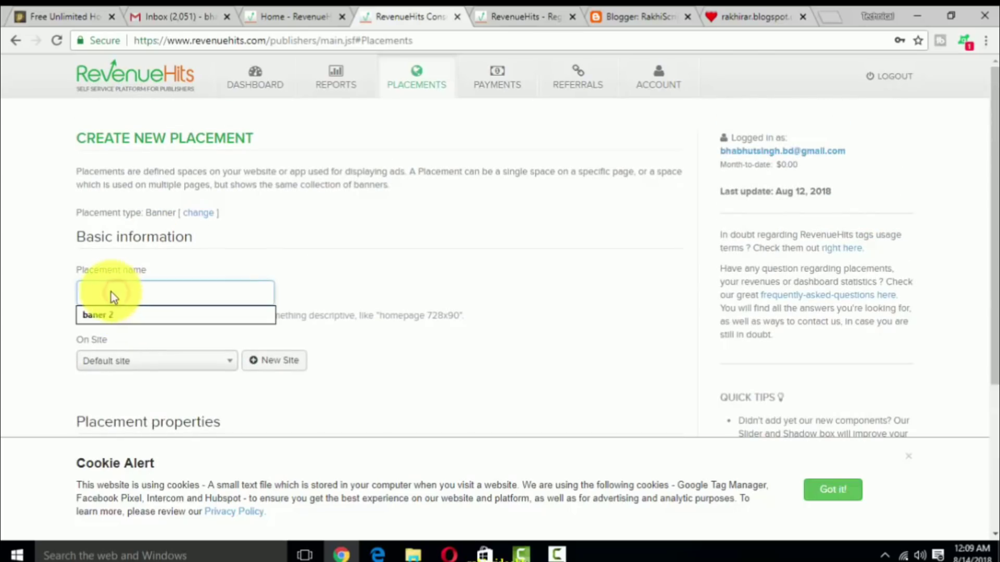
click(112, 315)
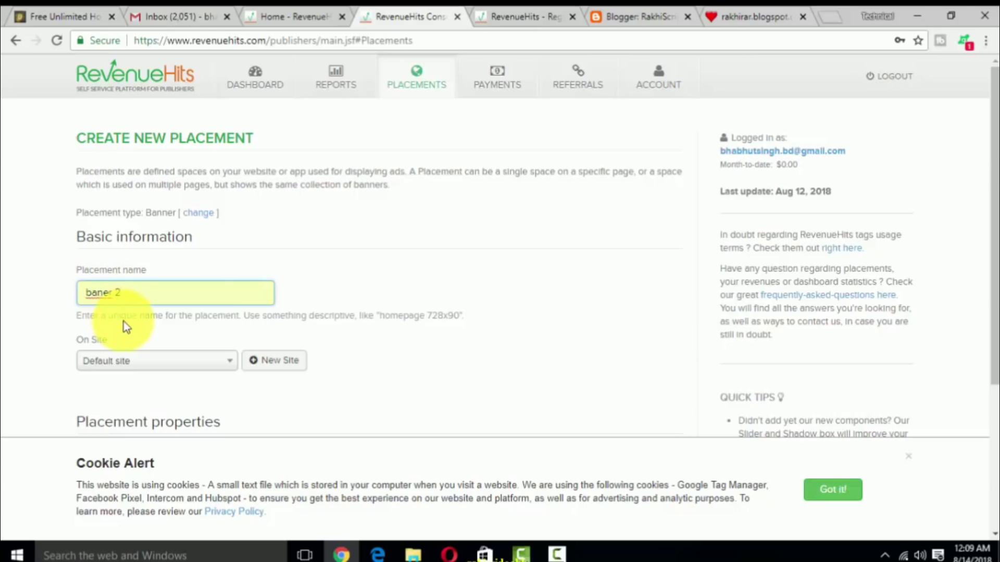
text(3)
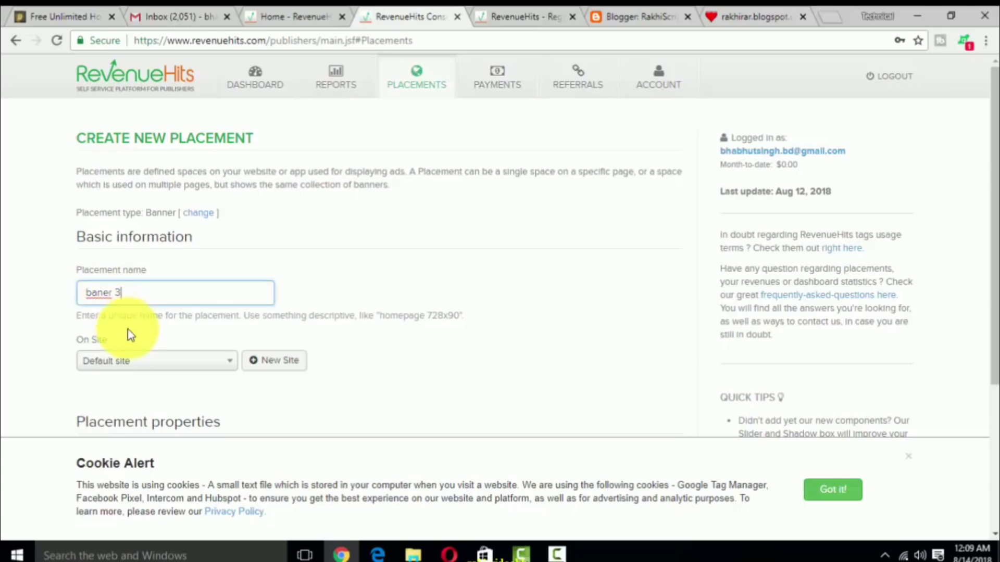
- Assign the placement to Default site and dismiss the cookie notice covering the form
scroll(134, 341, down, 3)
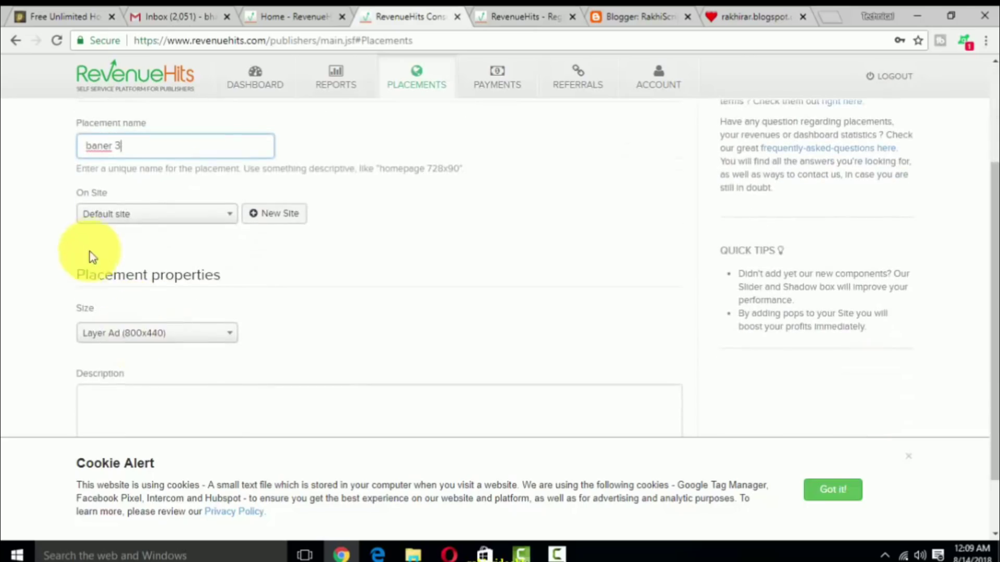
click(130, 214)
click(117, 282)
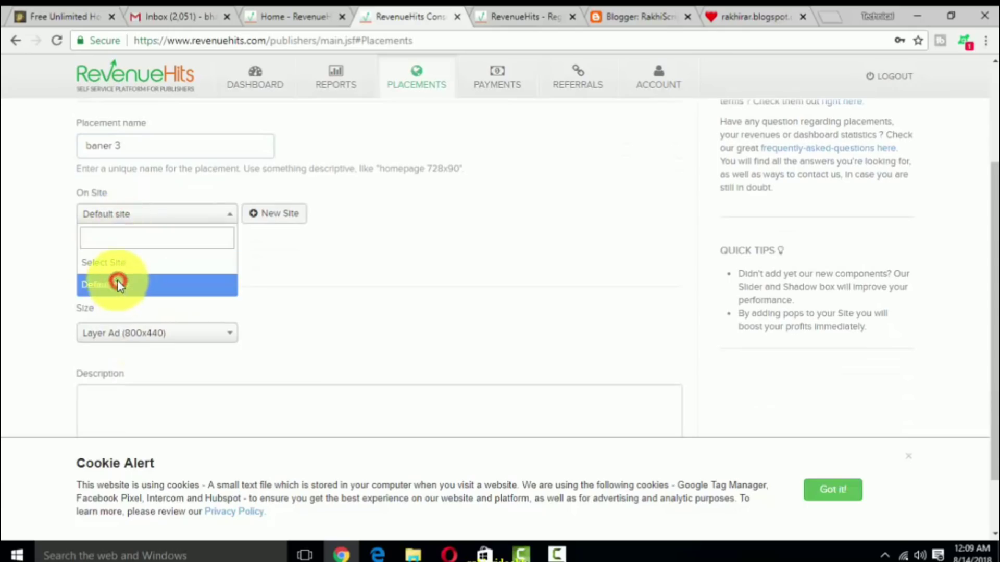
scroll(174, 256, down, 2)
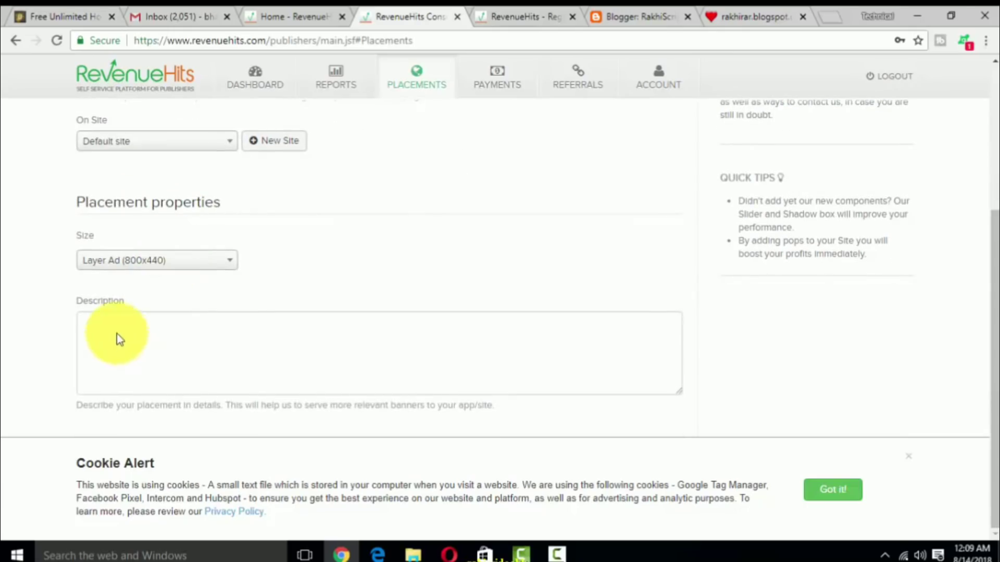
click(907, 454)
- Copy the placement name "baner 3" into the description and save the new banner placement
click(199, 367)
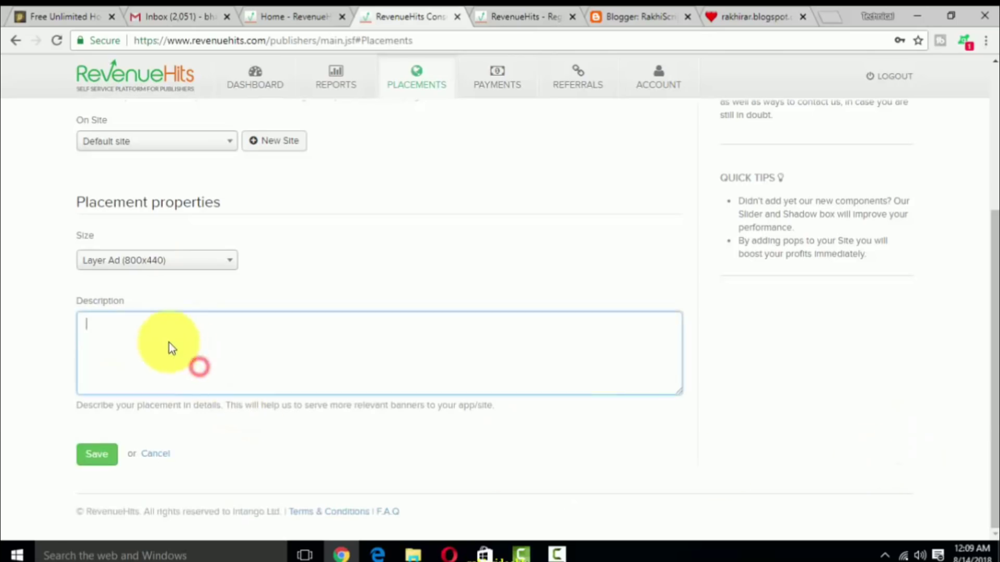
scroll(158, 292, up, 5)
drag(147, 294, 89, 298)
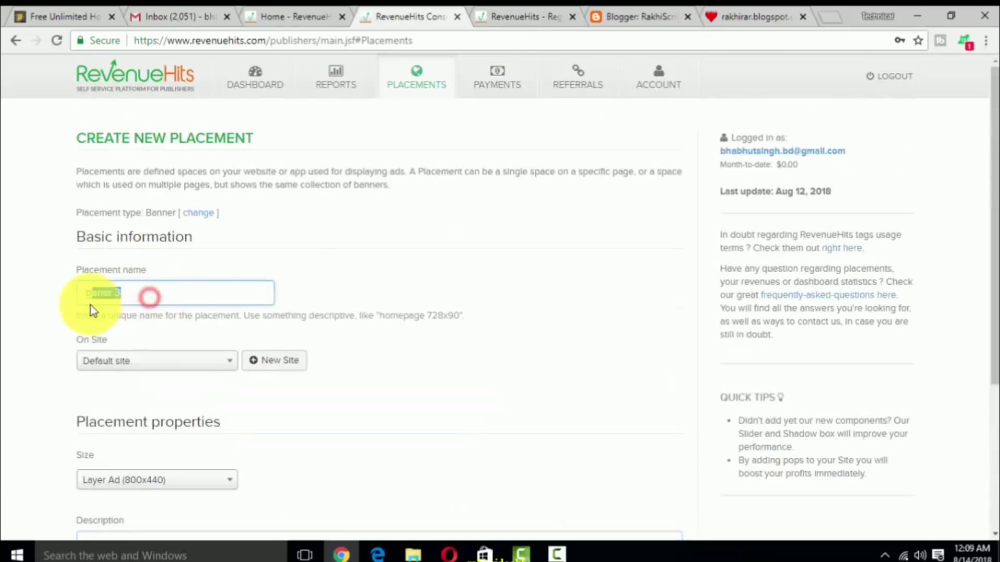
right_click(116, 290)
click(130, 315)
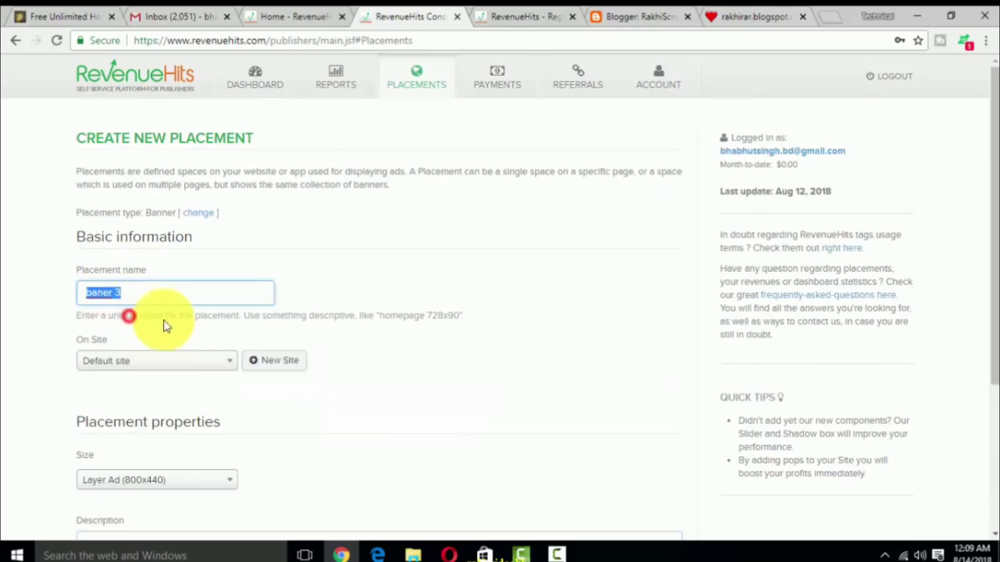
scroll(263, 363, down, 5)
click(127, 342)
right_click(126, 338)
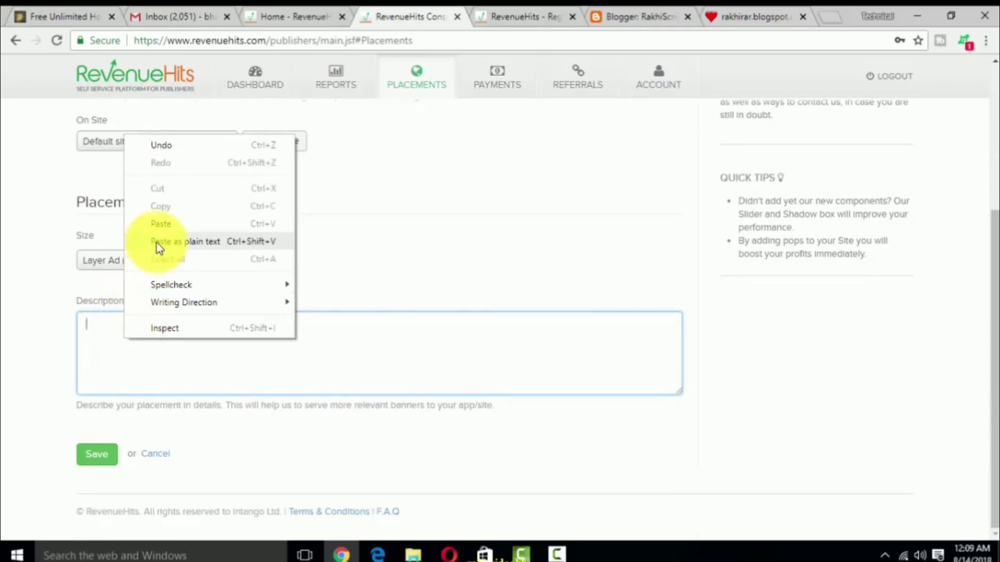
click(155, 224)
click(99, 455)
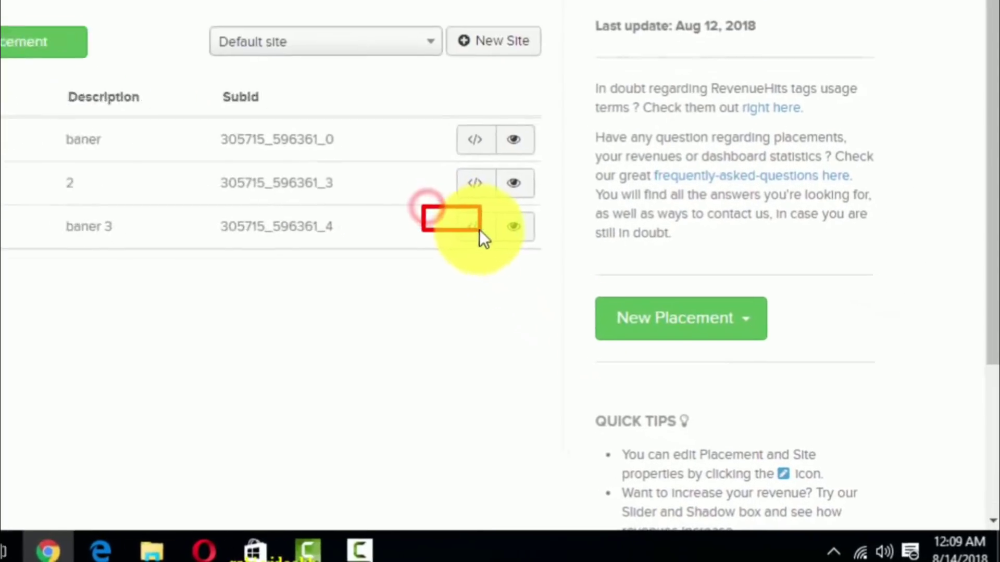
- Preview the sample banner of the "baner 3" placement and view that placement's tag code
click(477, 204)
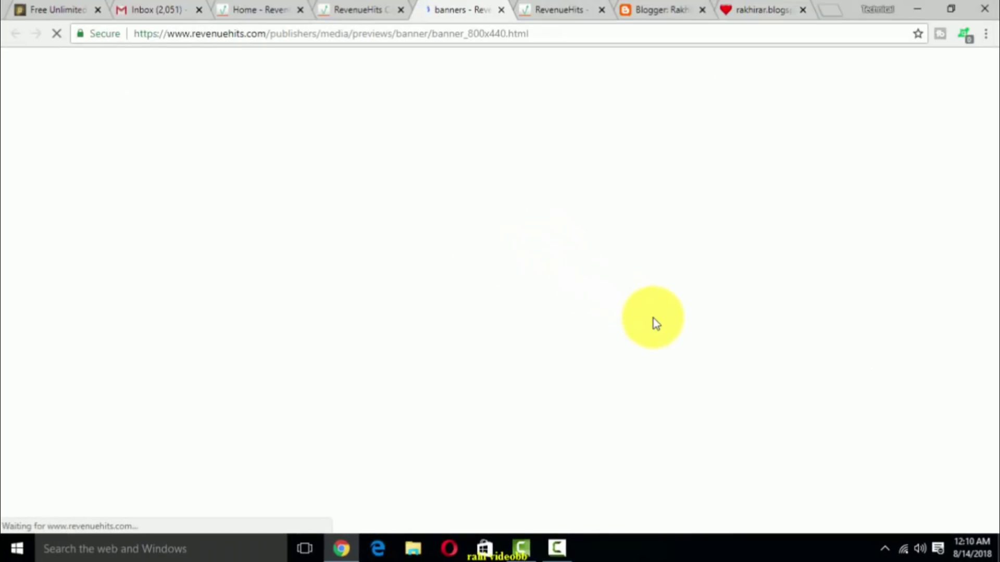
scroll(308, 263, down, 2)
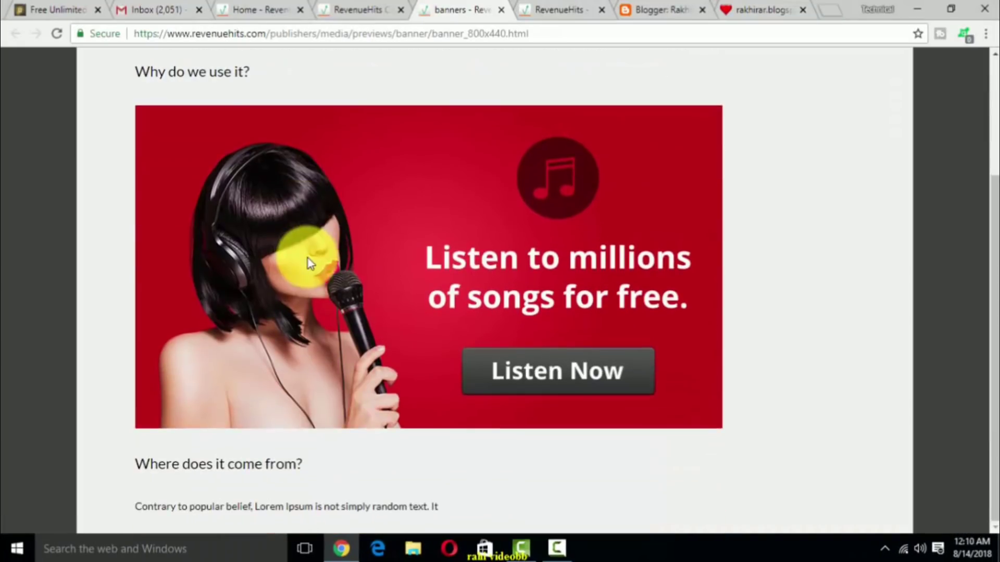
scroll(310, 260, up, 3)
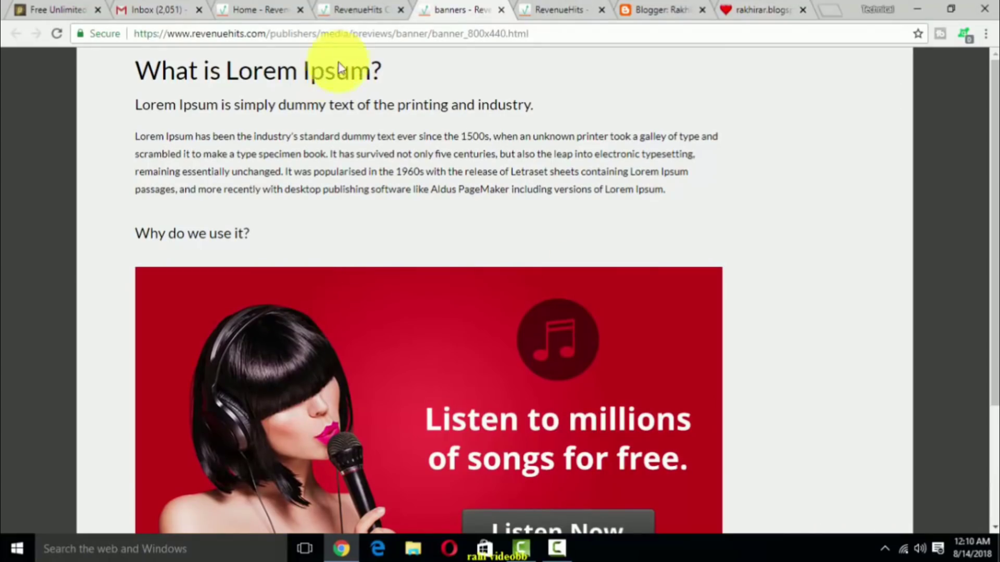
click(365, 9)
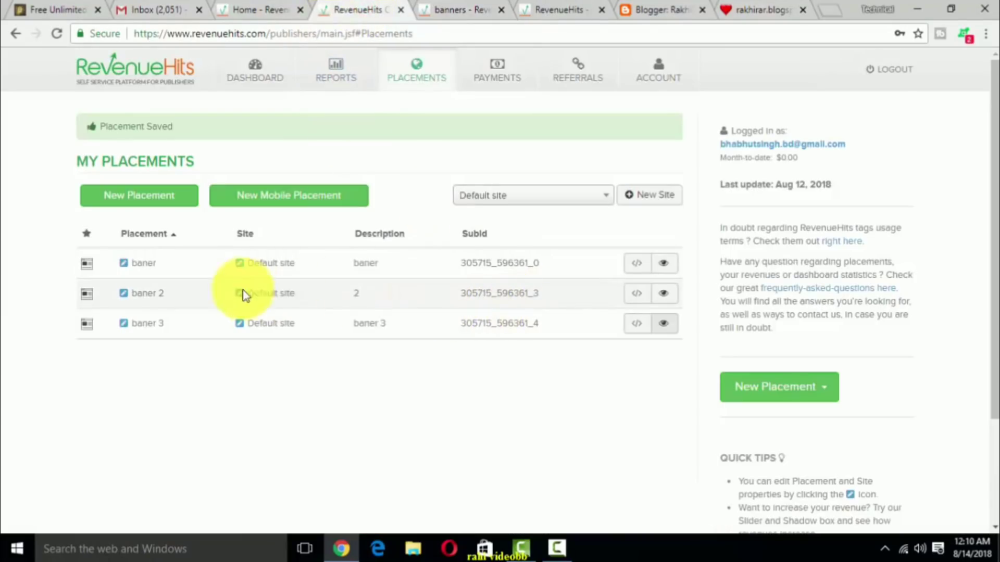
click(638, 325)
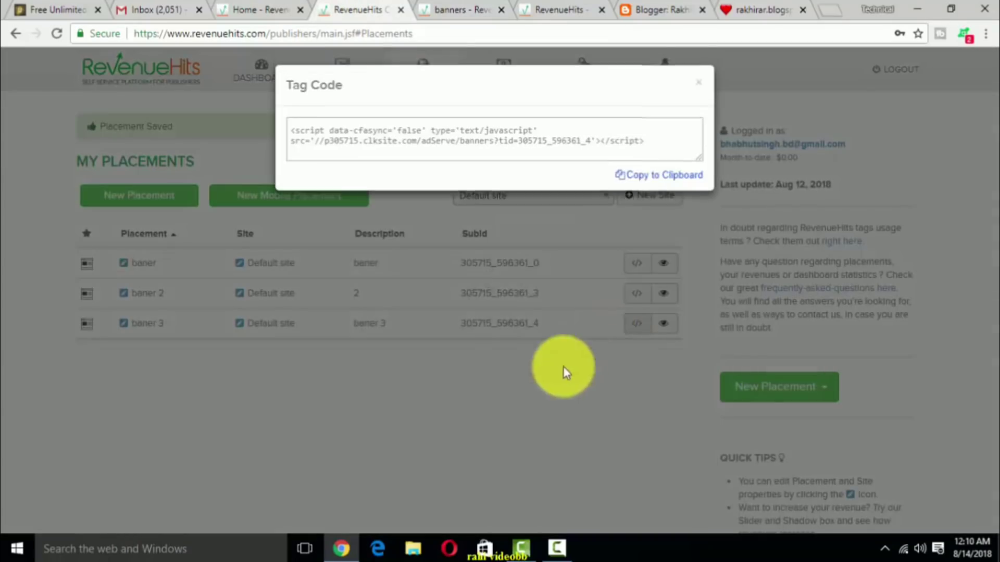
click(700, 89)
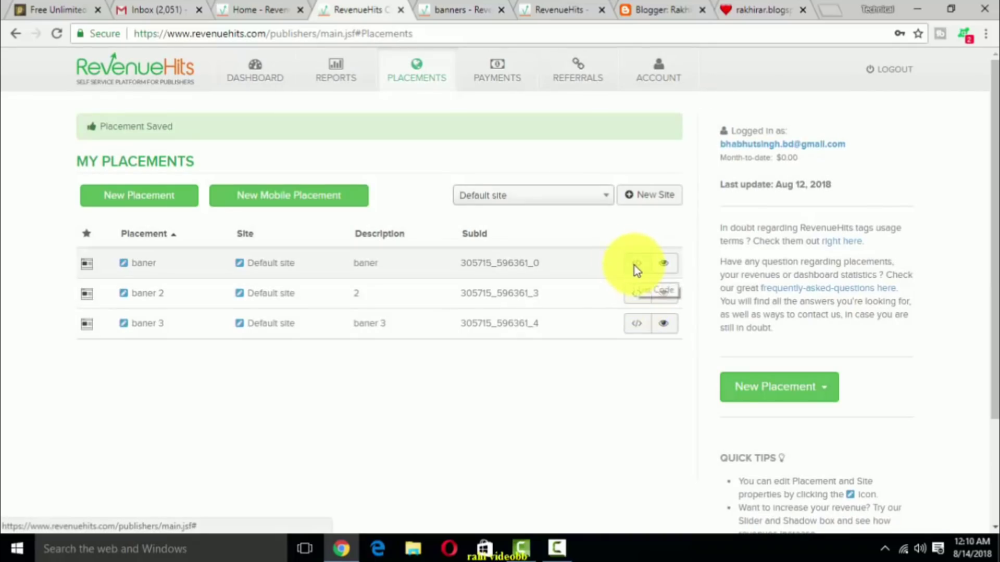
- Copy the full tag code script of the first placement, "baner"
click(634, 264)
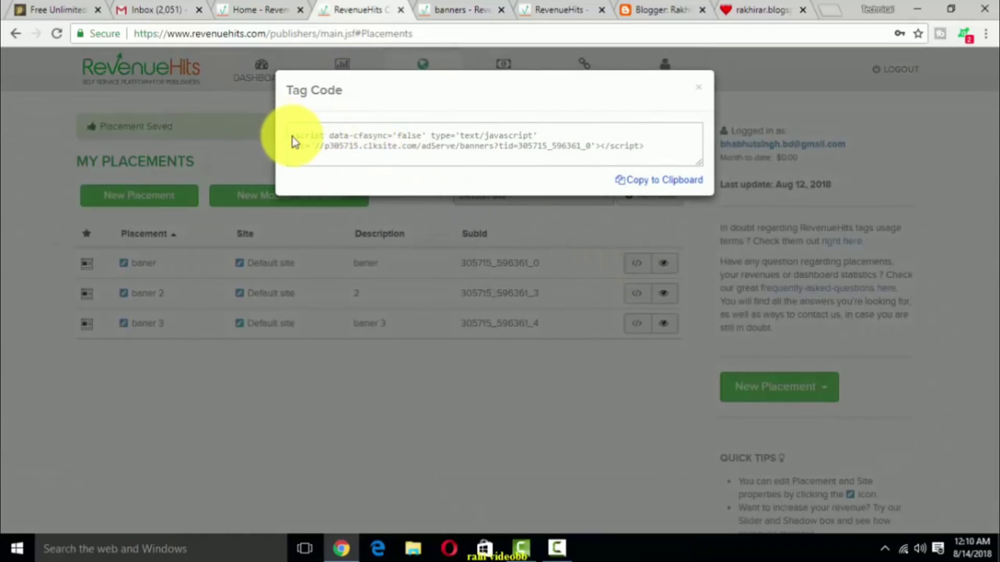
drag(290, 139, 681, 152)
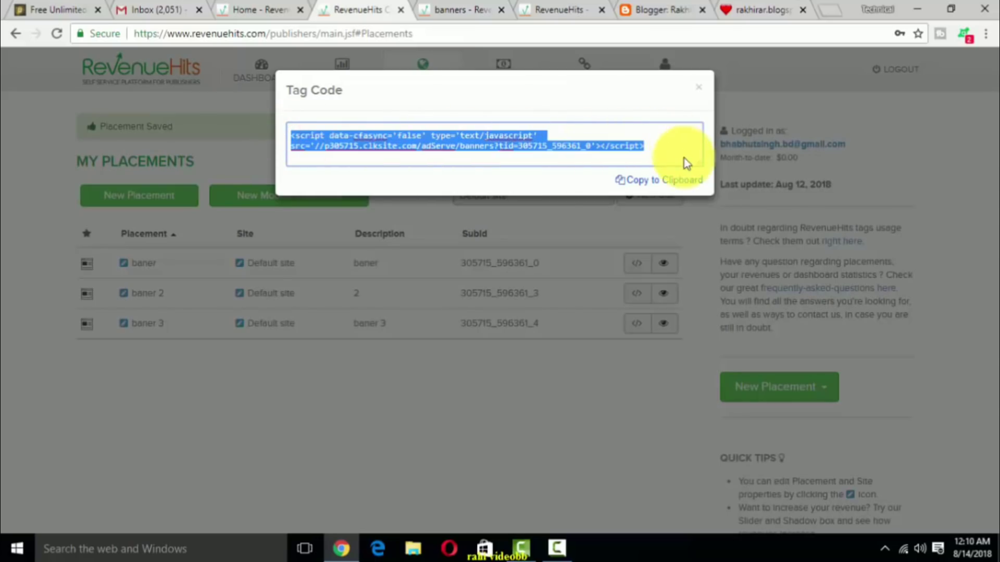
right_click(522, 144)
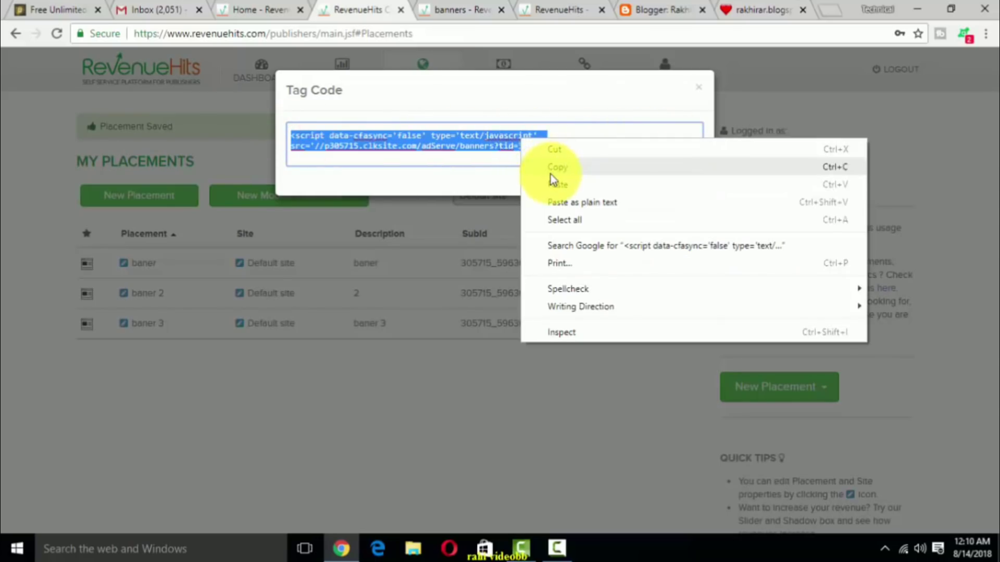
click(548, 171)
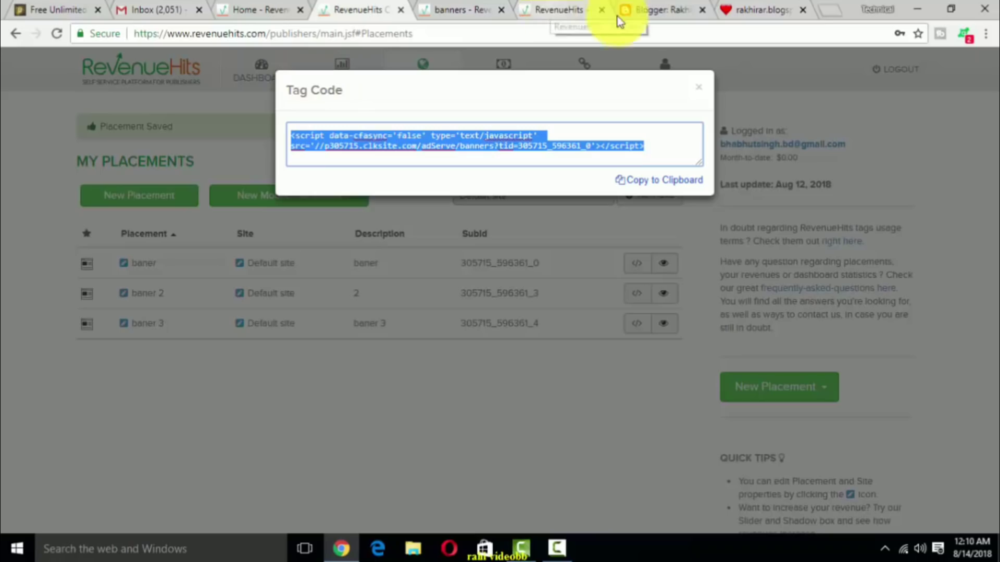
- Switch to the blog's theme page in Blogger and copy the entire theme HTML
click(661, 12)
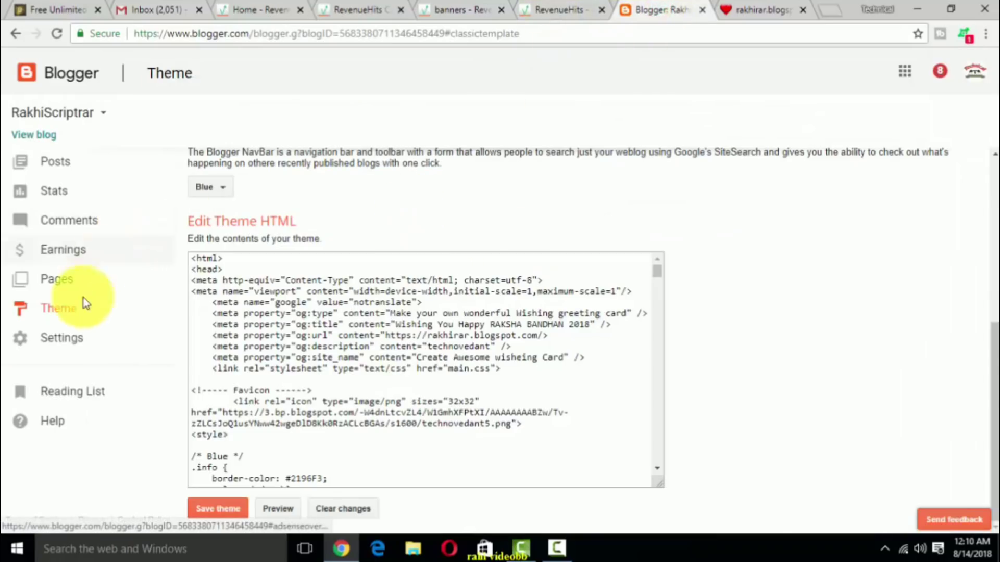
click(294, 336)
scroll(294, 336, up, 5)
key(ctrl+End)
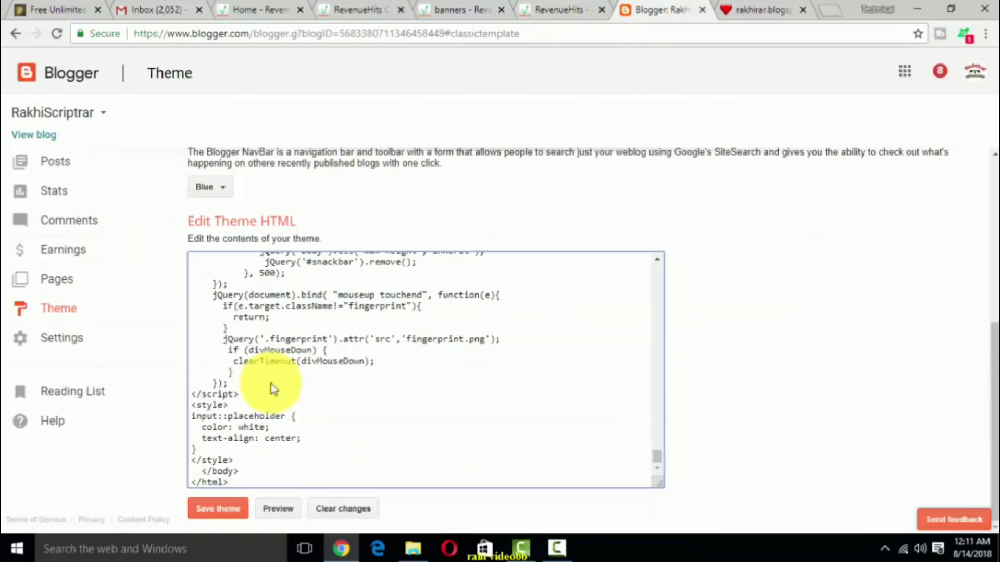
key(ctrl+a)
right_click(250, 315)
click(257, 339)
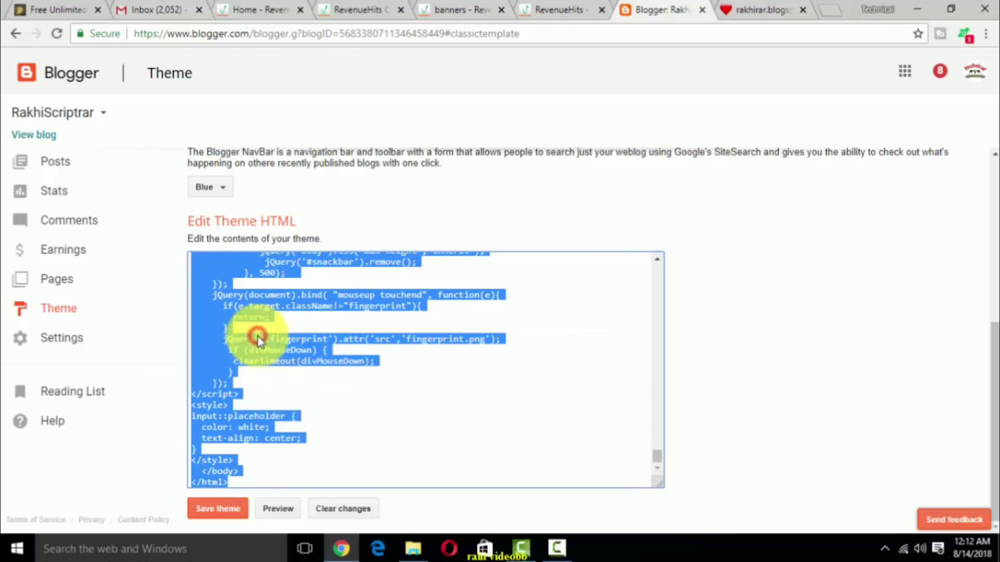
- Open the index file from the RakhiScript folder on Local Disk (E:) in Notepad++
click(406, 546)
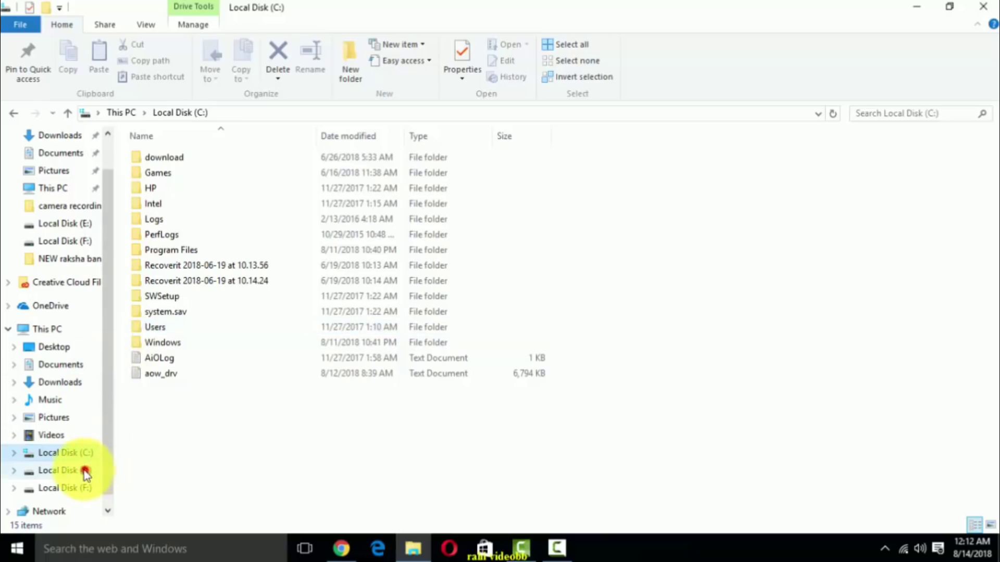
click(85, 473)
double_click(371, 294)
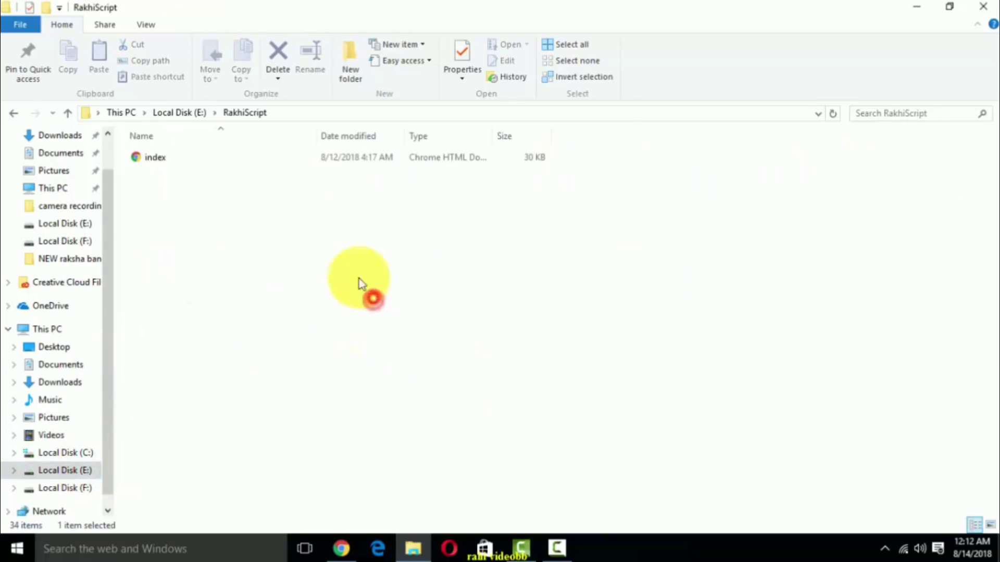
right_click(228, 163)
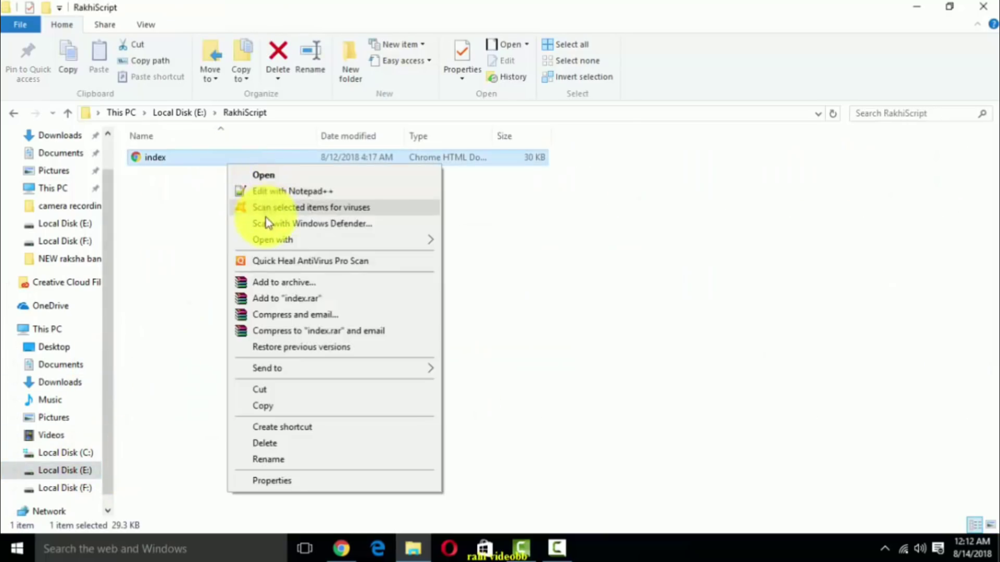
click(254, 193)
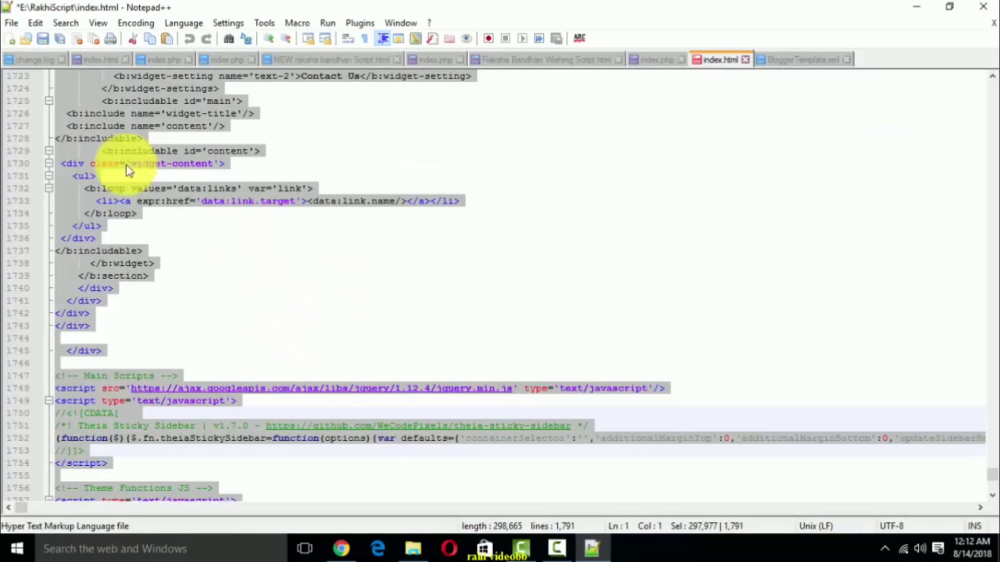
- Replace the entire contents of index.html with the copied Blogger theme HTML
key(Delete)
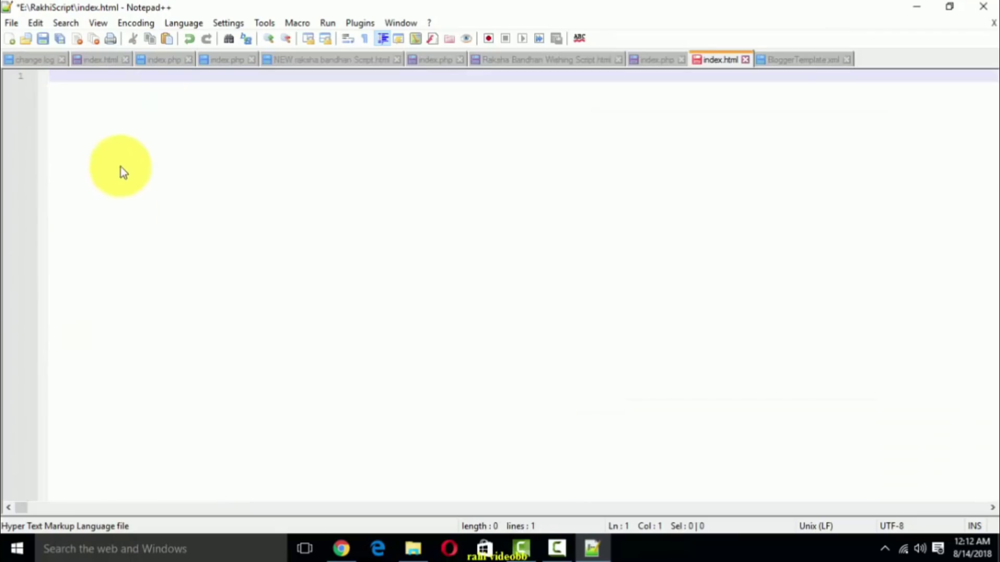
right_click(121, 167)
click(156, 209)
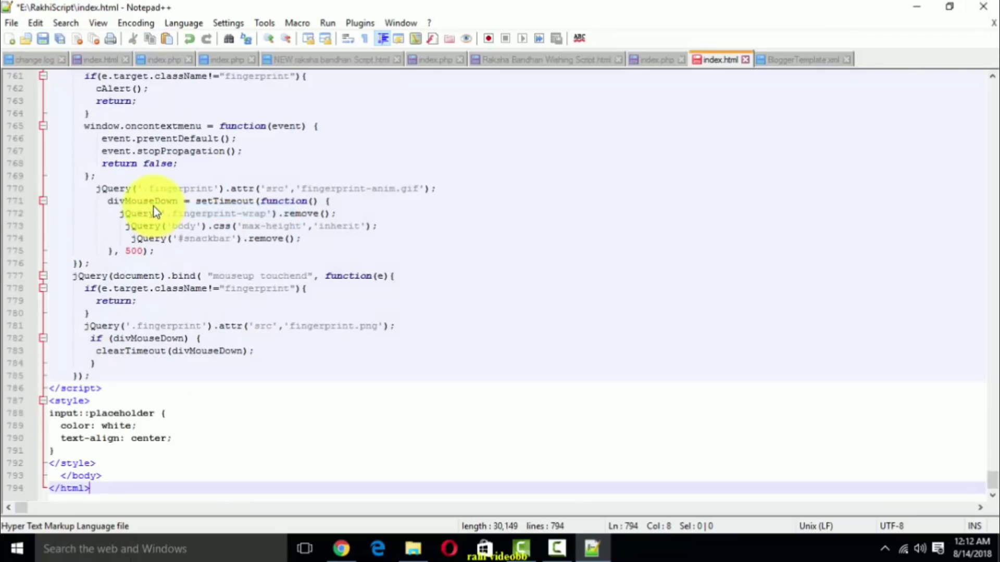
- Look through the theme code in index.html for the existing ad script block below the sidebar sliding images
scroll(134, 223, up, 20)
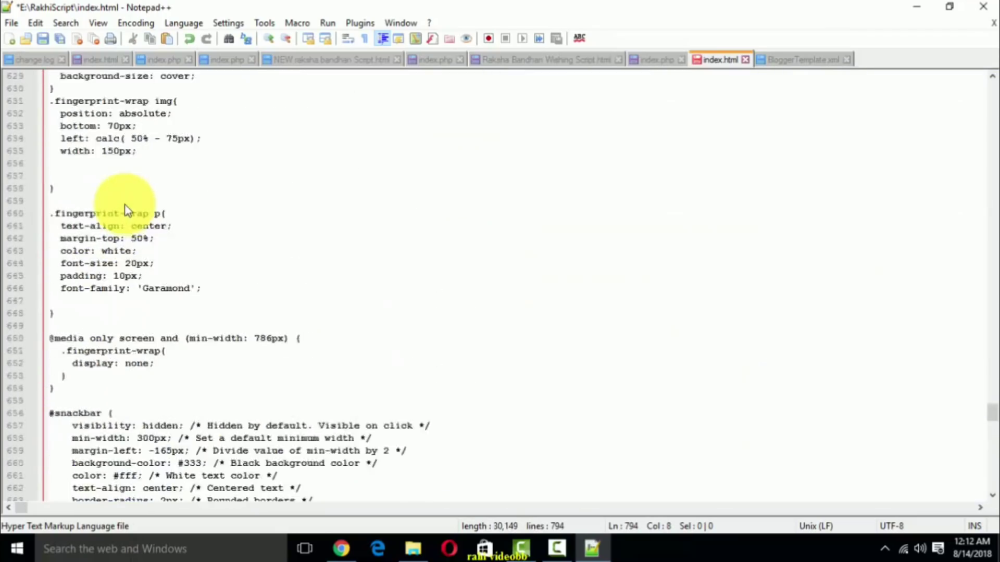
scroll(125, 207, up, 20)
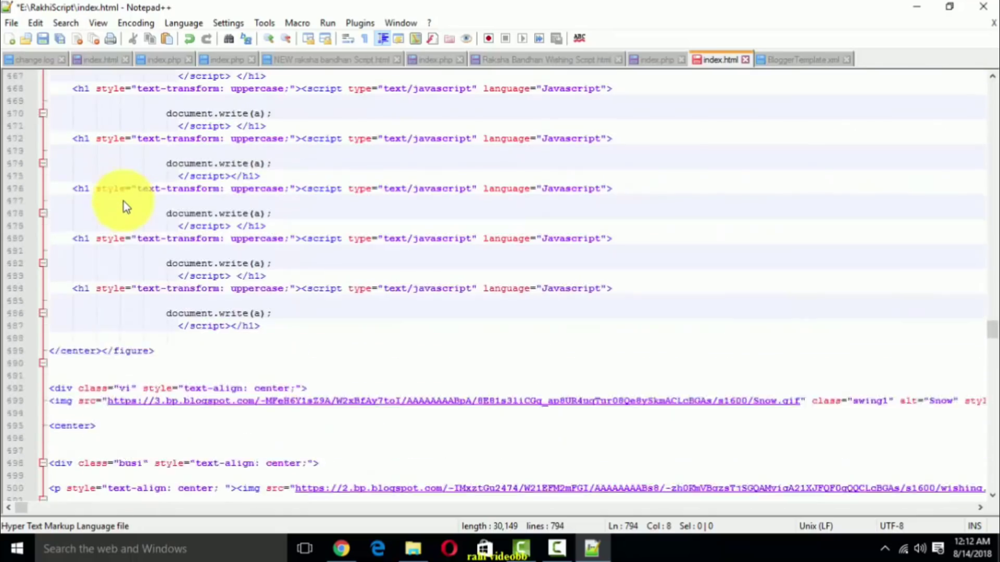
scroll(122, 201, up, 20)
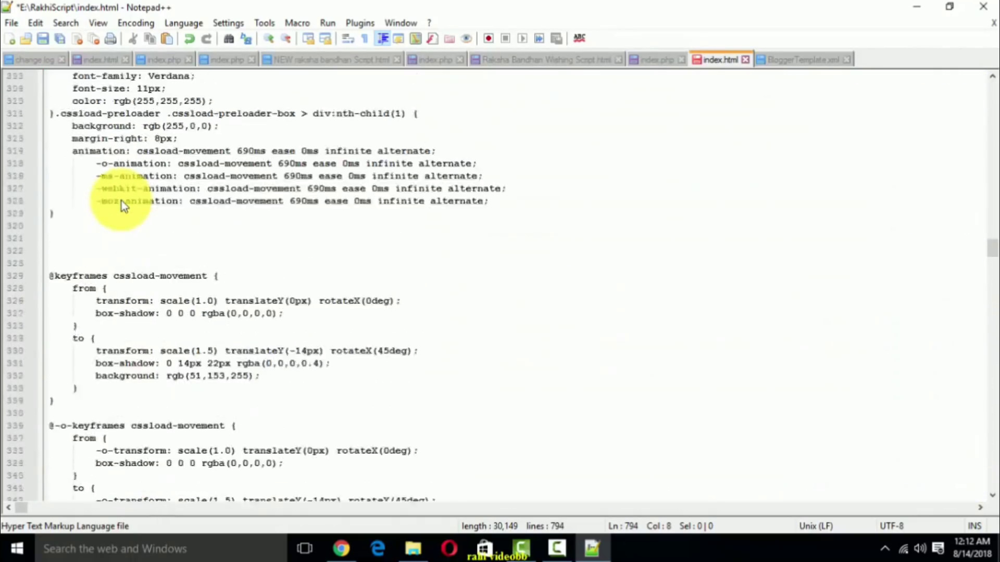
scroll(120, 201, up, 20)
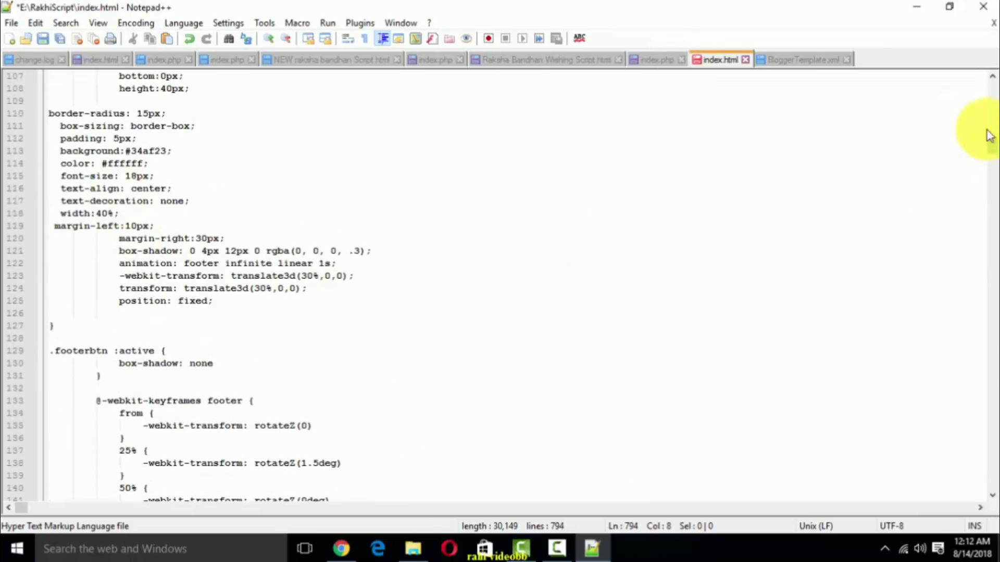
drag(992, 148, 989, 67)
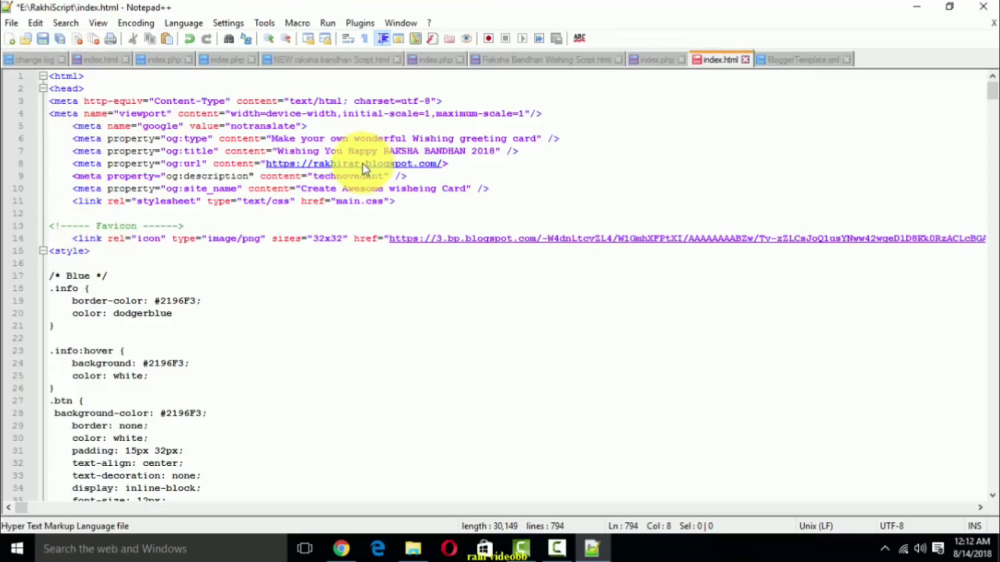
scroll(108, 299, down, 5)
scroll(111, 298, down, 10)
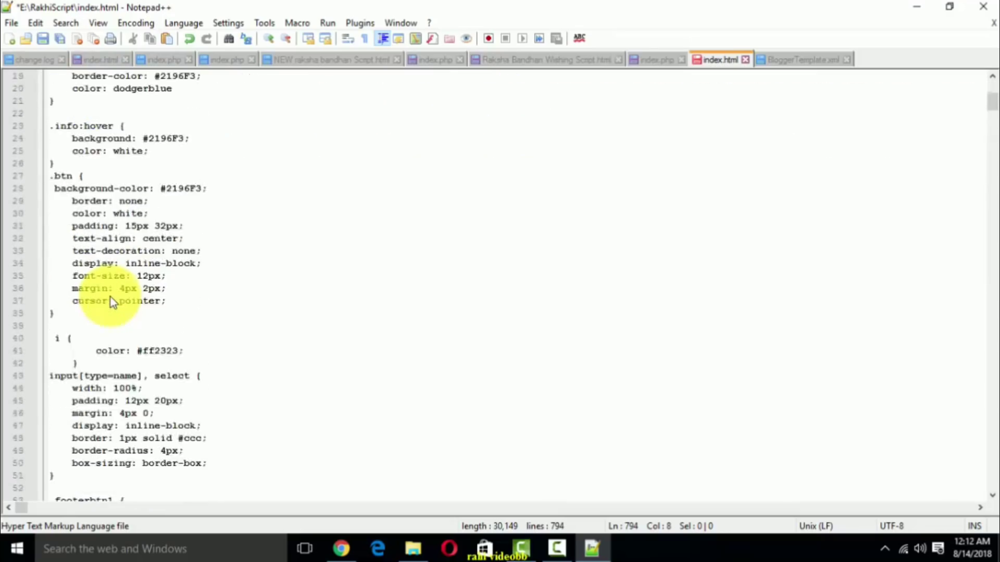
scroll(115, 300, down, 6)
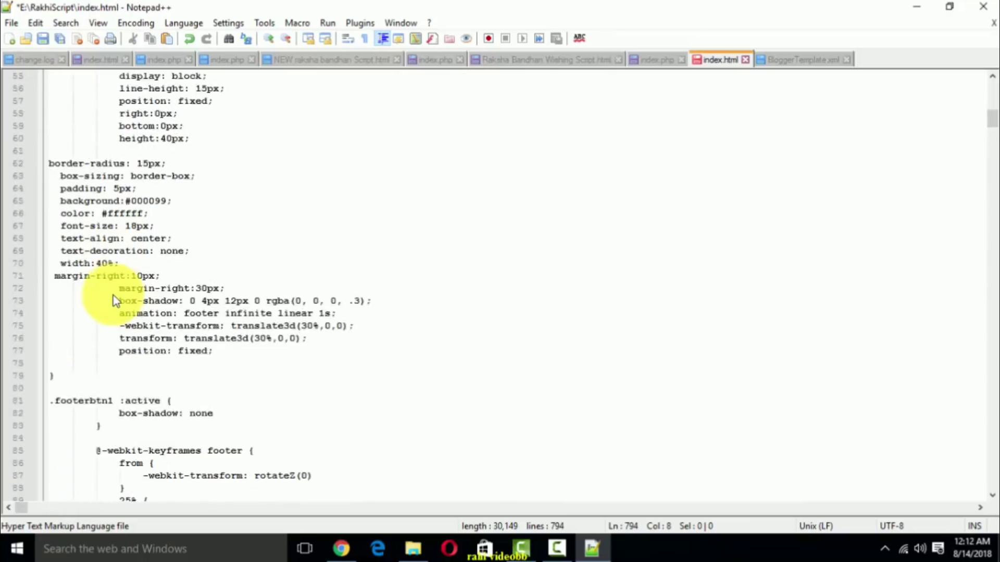
scroll(148, 255, down, 11)
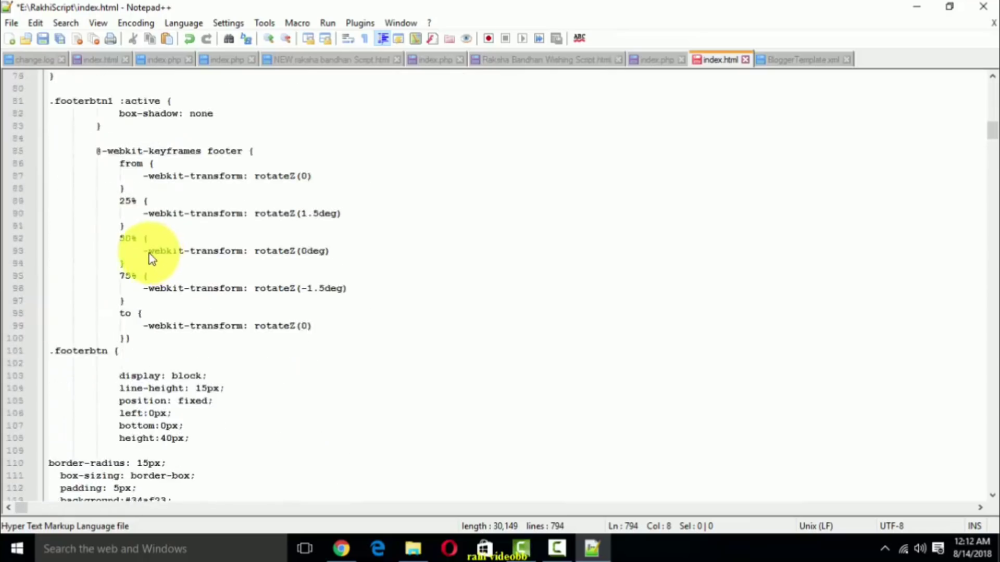
scroll(146, 252, down, 20)
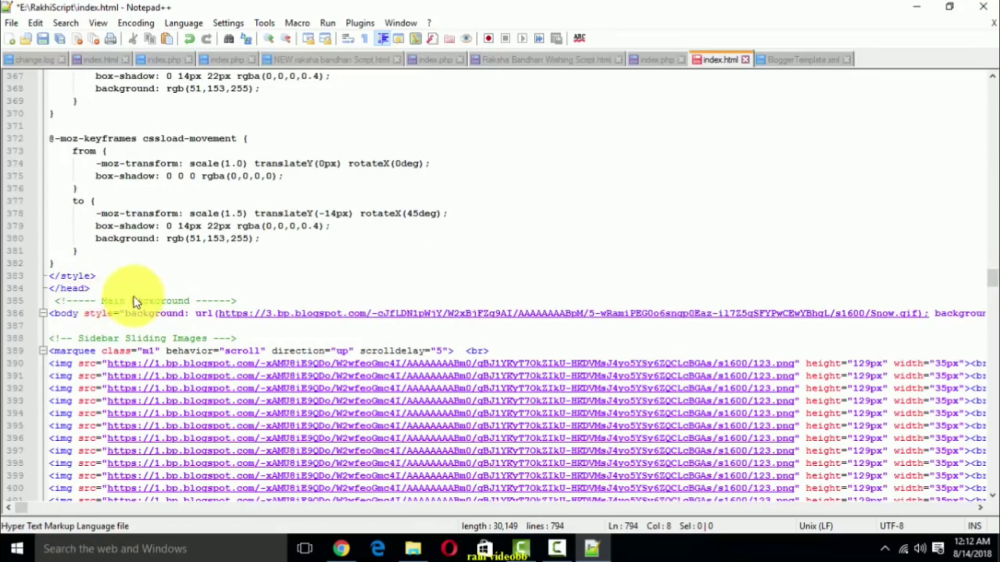
scroll(83, 300, down, 20)
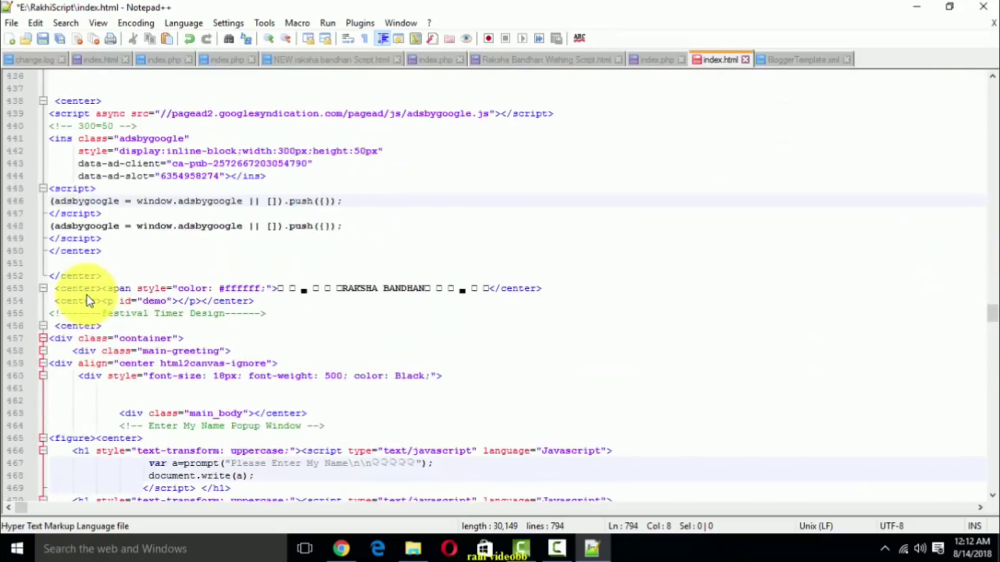
scroll(88, 218, up, 1)
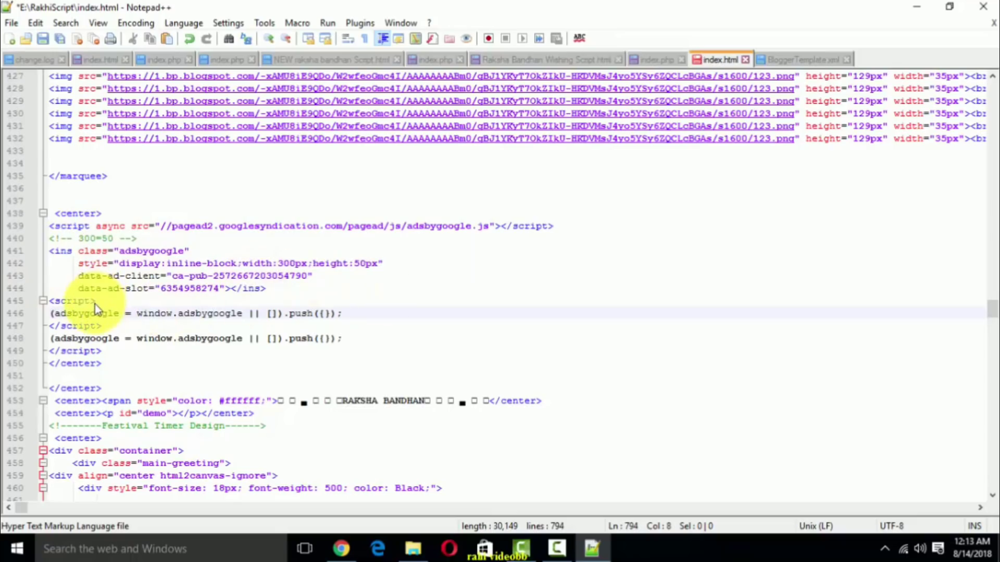
- Replace the first adsbygoogle code below the marquee, from its async script line through the opening script tag, with the clipboard contents
drag(95, 304, 42, 232)
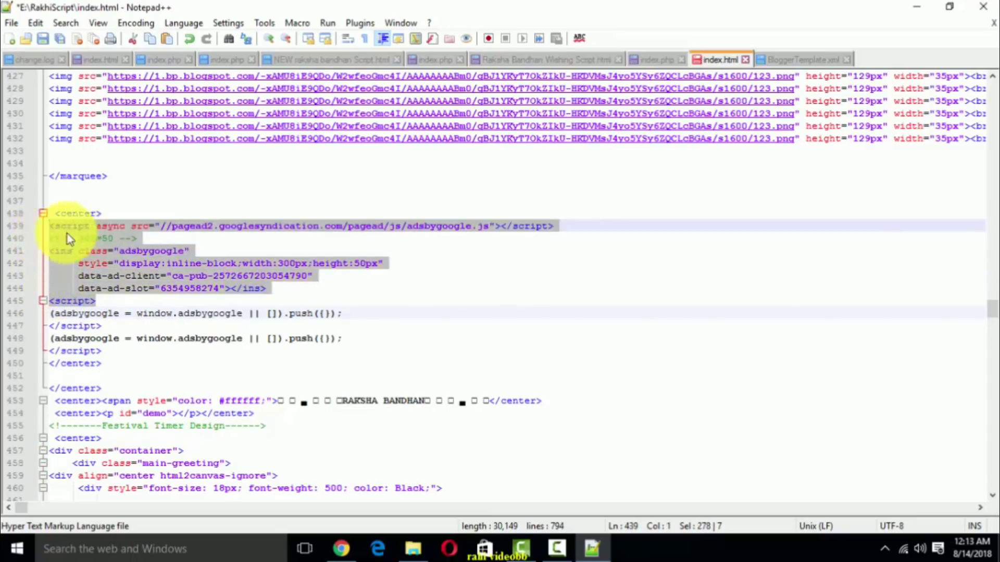
right_click(77, 224)
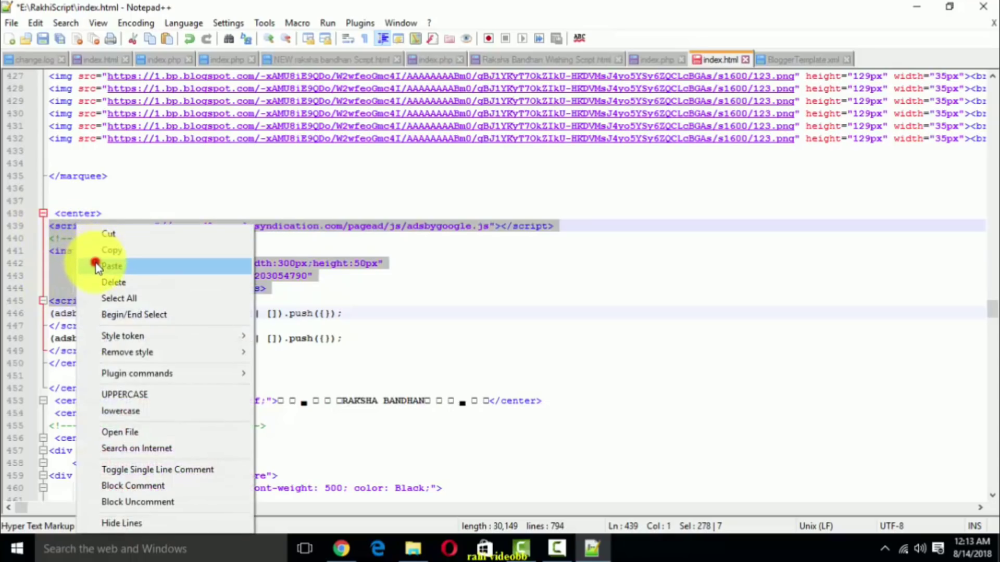
click(95, 264)
scroll(99, 271, down, 20)
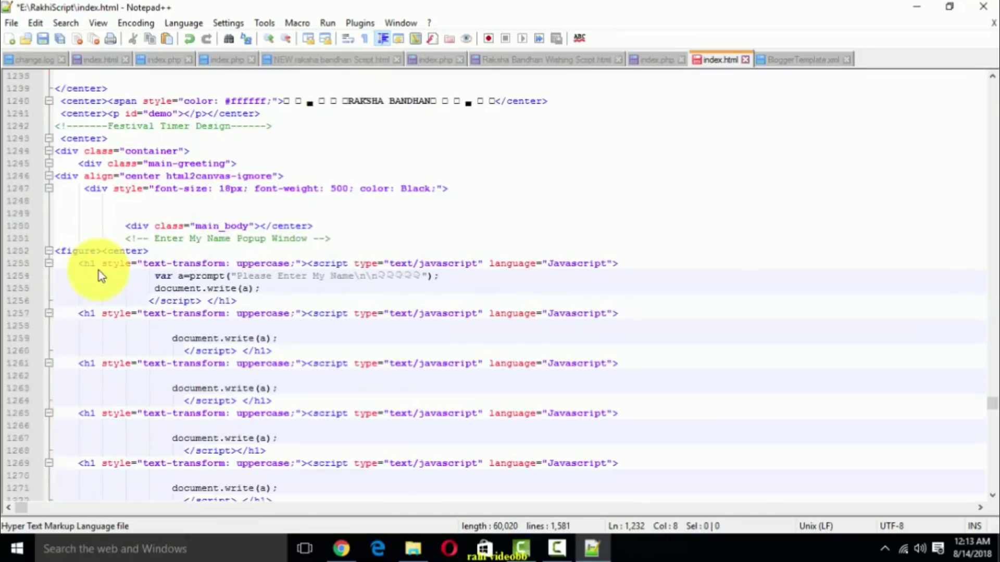
scroll(99, 271, up, 17)
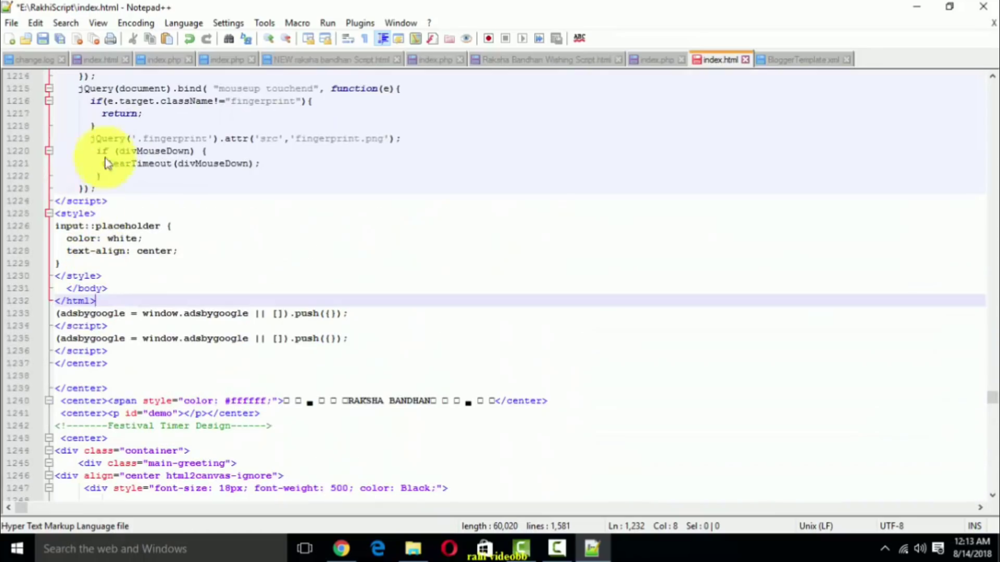
- Copy the entire edited code of index.html
click(120, 138)
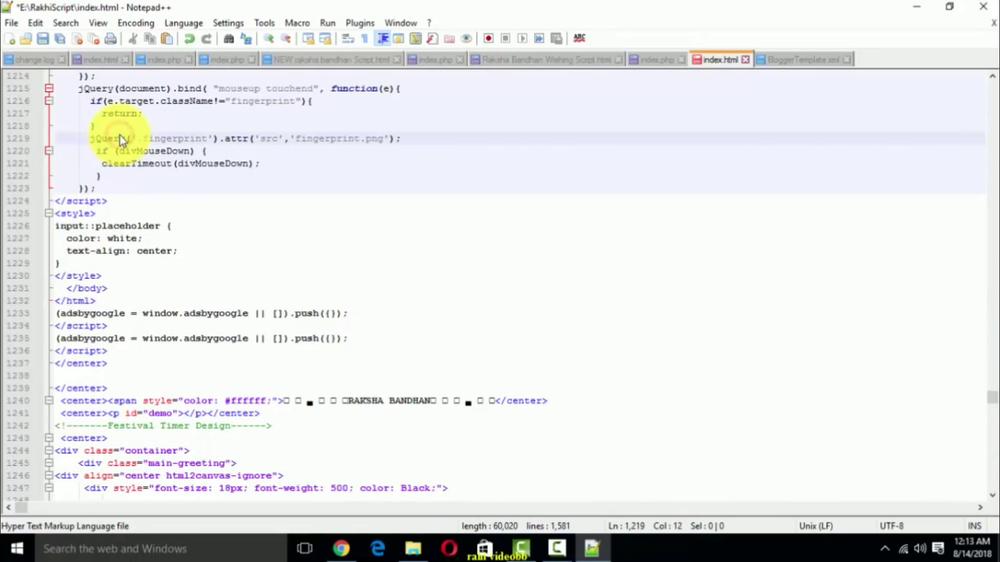
key(ctrl+a)
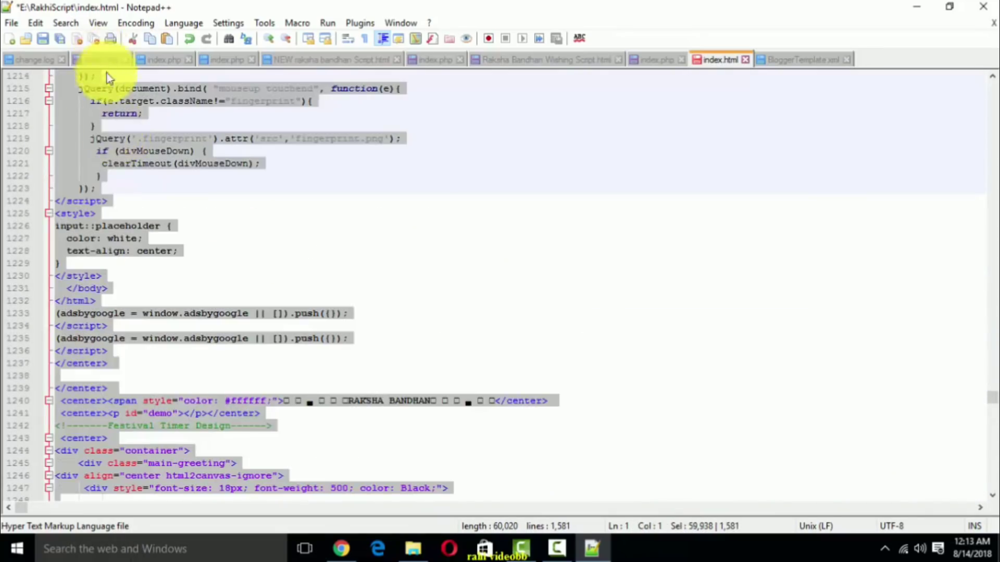
right_click(86, 145)
click(107, 166)
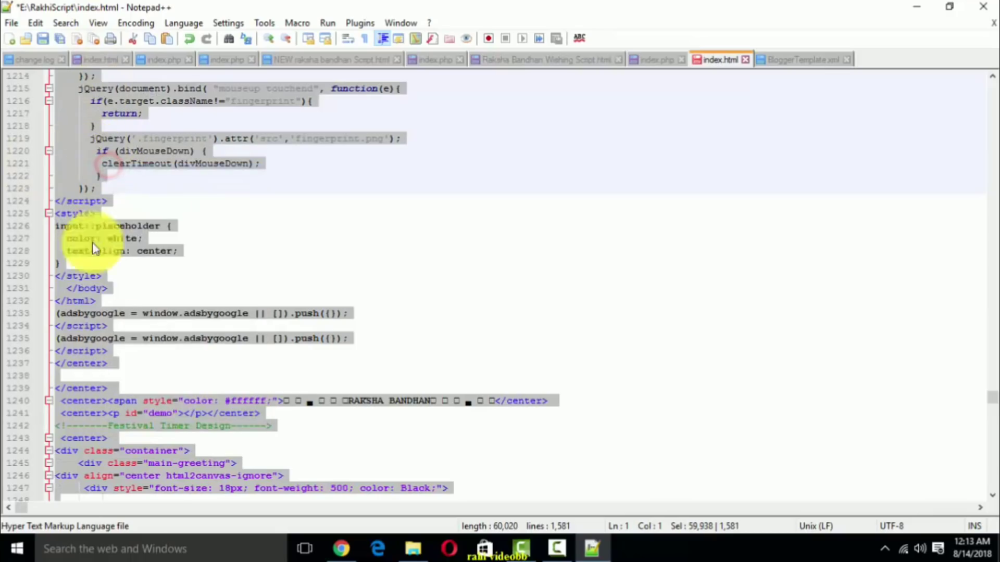
- Switch to the Blogger theme page in Chrome, replace the whole theme HTML with the copied code and save the theme
click(339, 548)
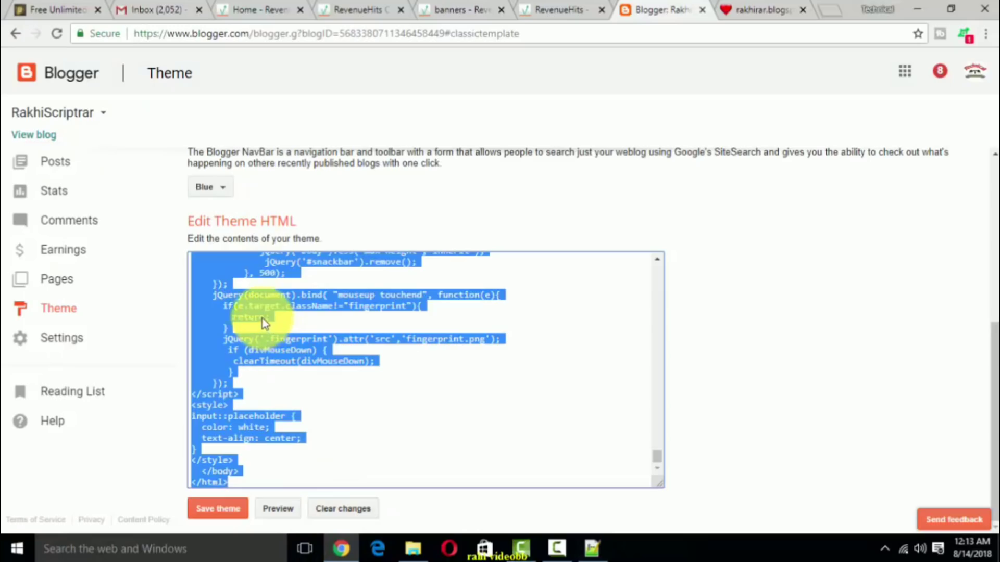
key(Delete)
right_click(221, 299)
click(258, 387)
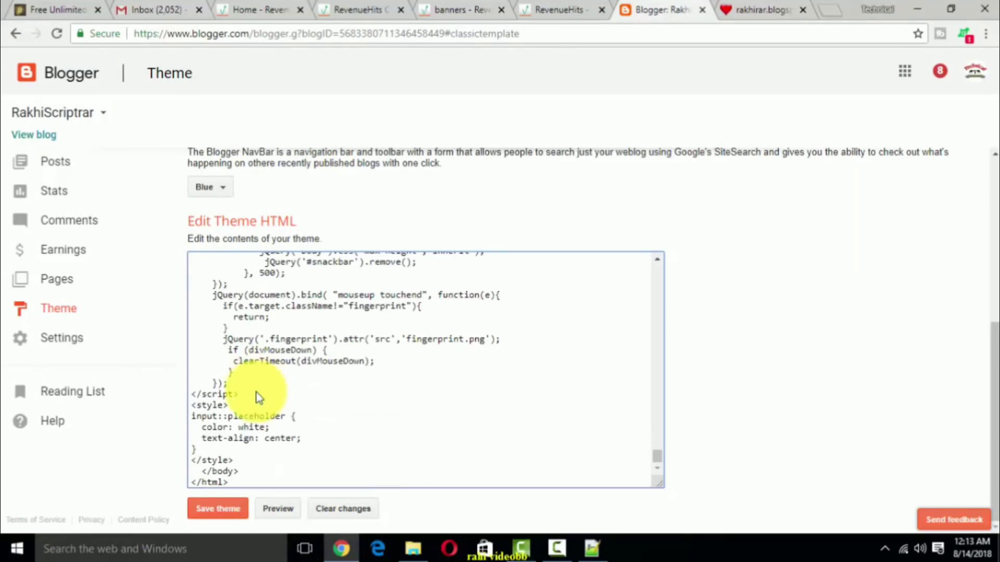
click(214, 506)
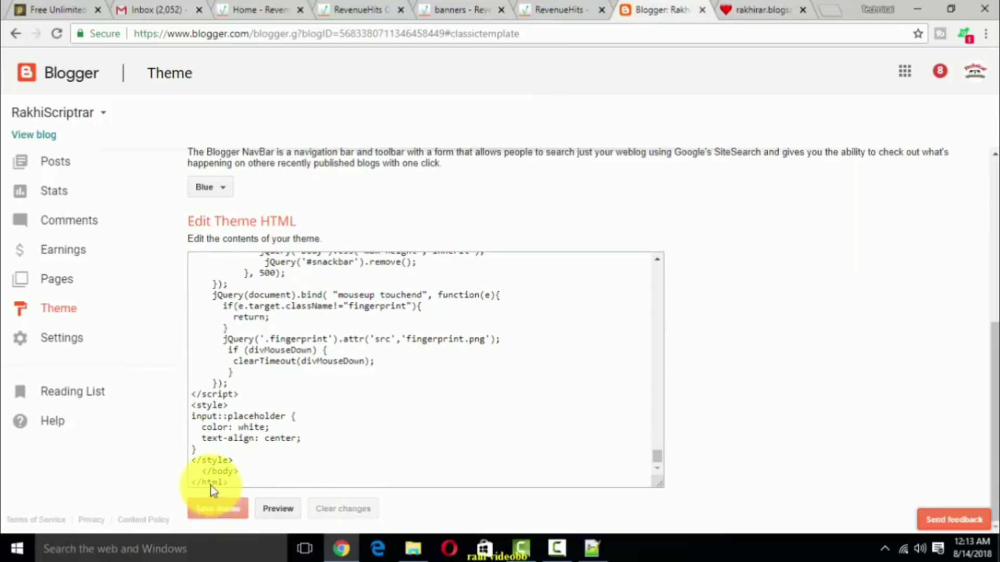
- Look over the live blog page at rakhirar.blogspot.com for the ad placements and reload it
click(757, 7)
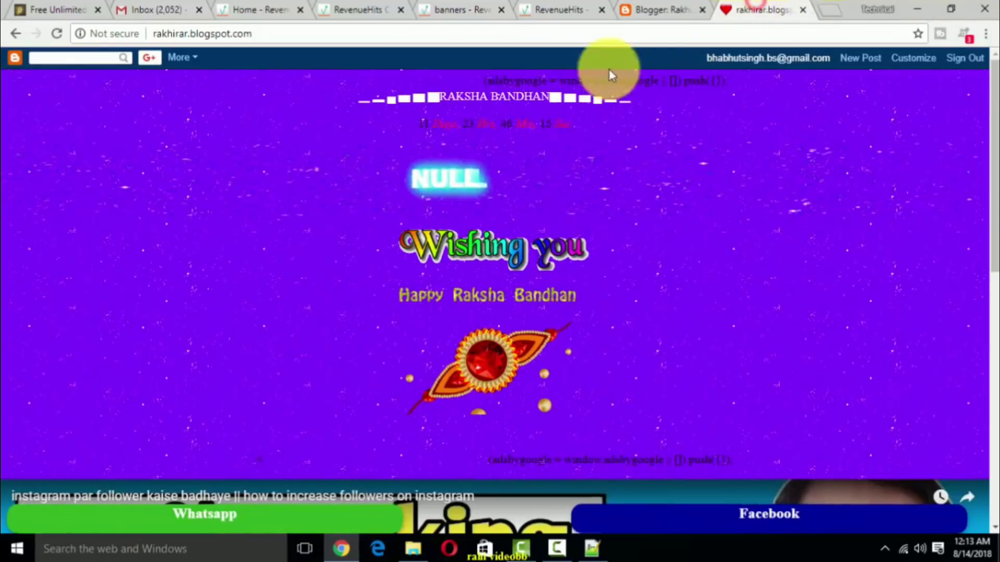
scroll(313, 192, down, 6)
scroll(306, 205, down, 4)
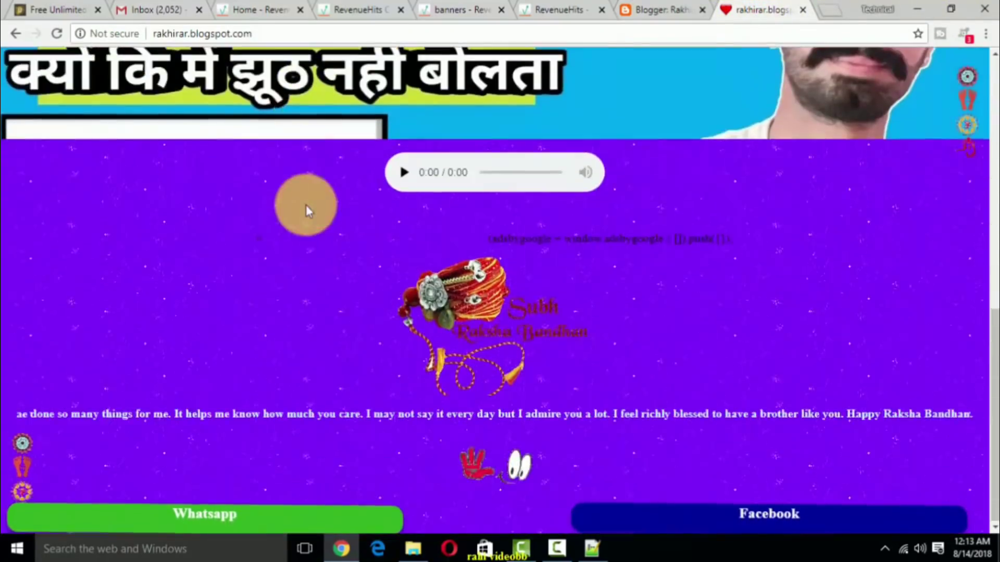
scroll(305, 198, up, 11)
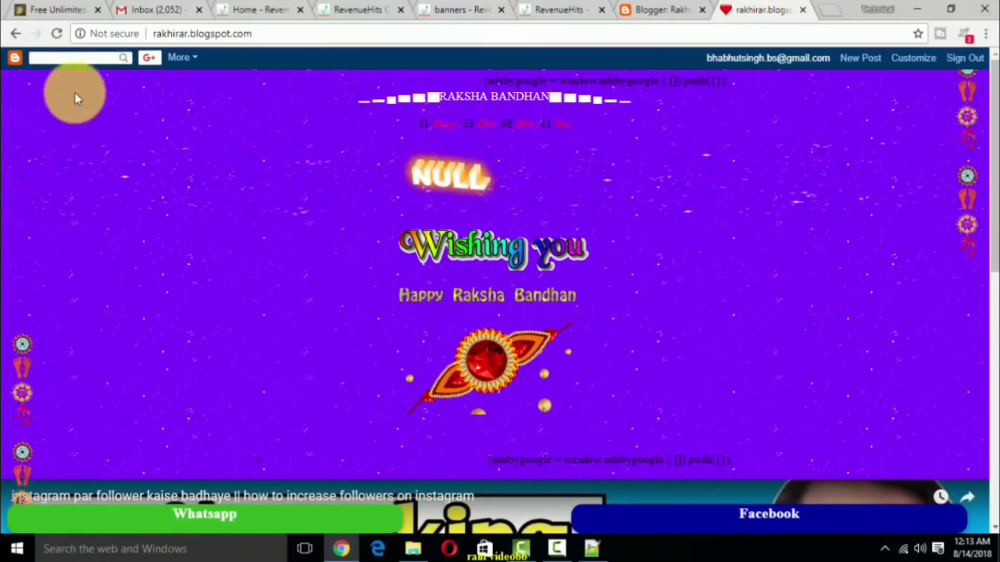
click(54, 35)
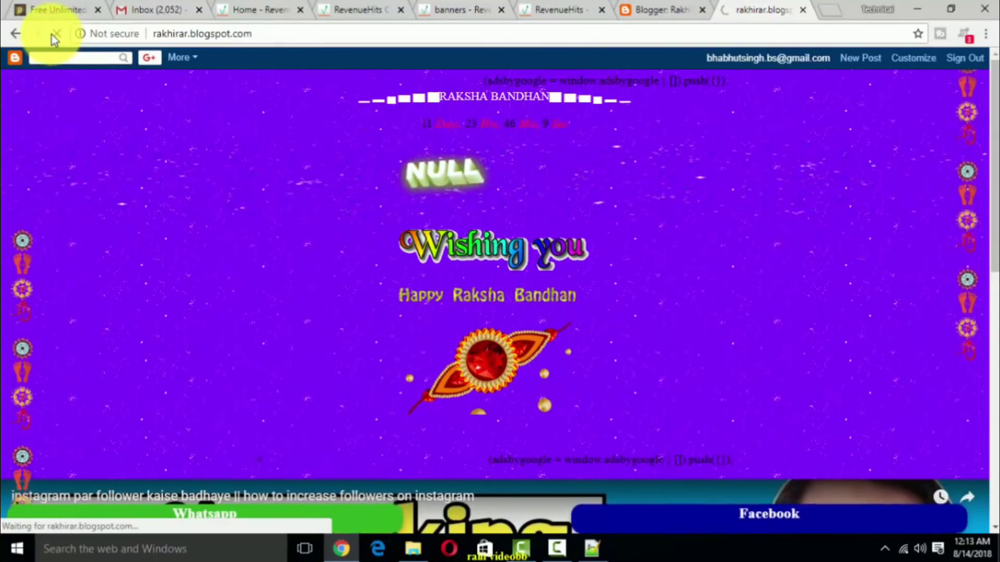